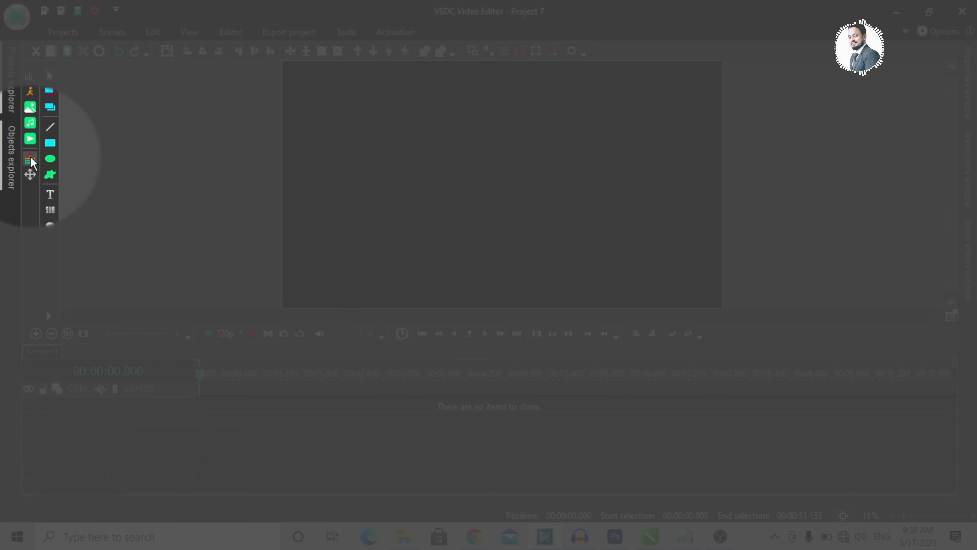
Add a Spectrum object from the WAV file "i" at the cursor position on a new layer, drawn about 2696 by 1648 in the scene
{"action": "left_click", "coordinate": [31, 160]}
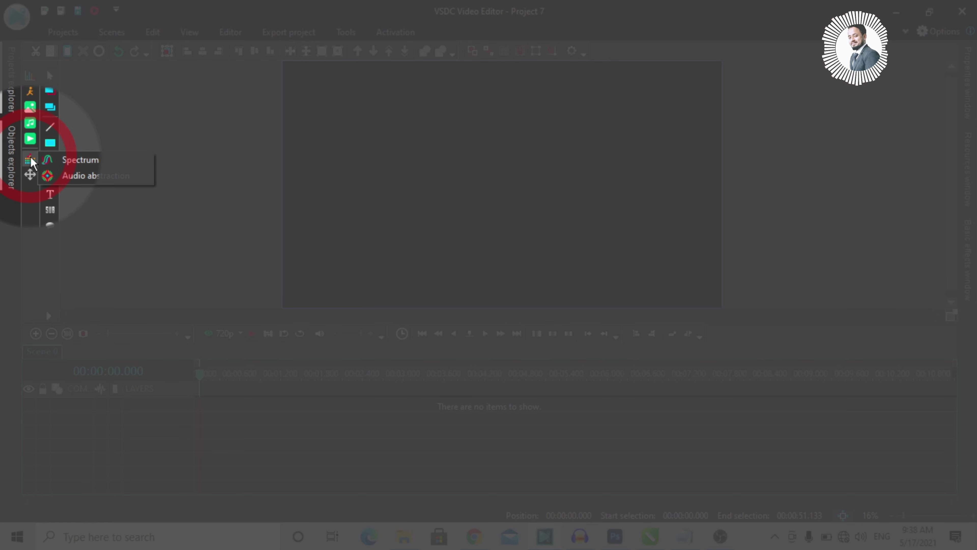
{"action": "left_click", "coordinate": [95, 161]}
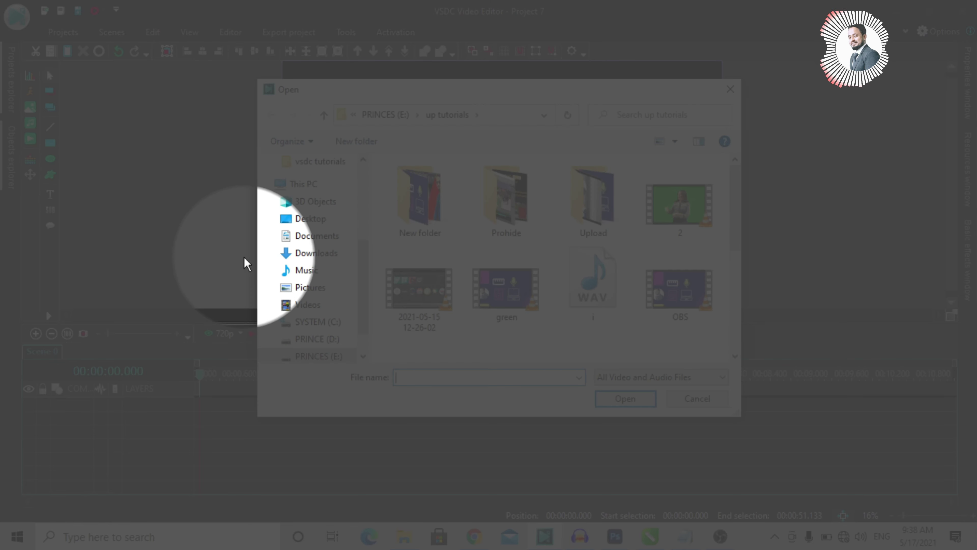
{"action": "key", "text": "Page_Up"}
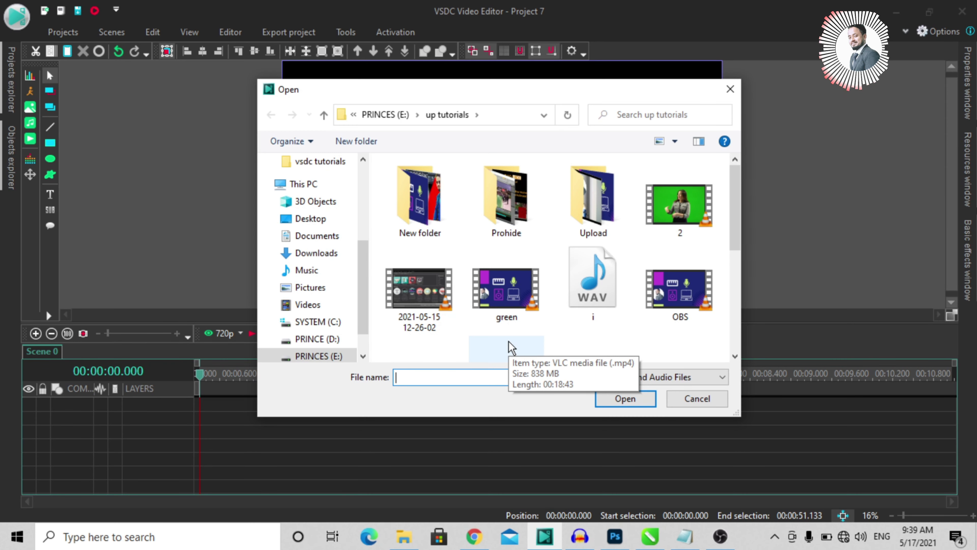
{"action": "left_click", "coordinate": [611, 280]}
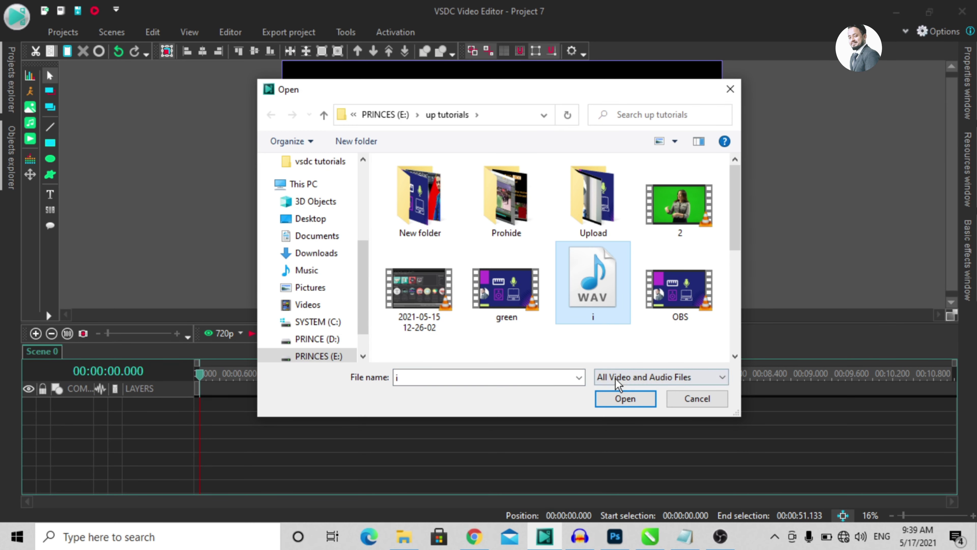
{"action": "left_click", "coordinate": [621, 399]}
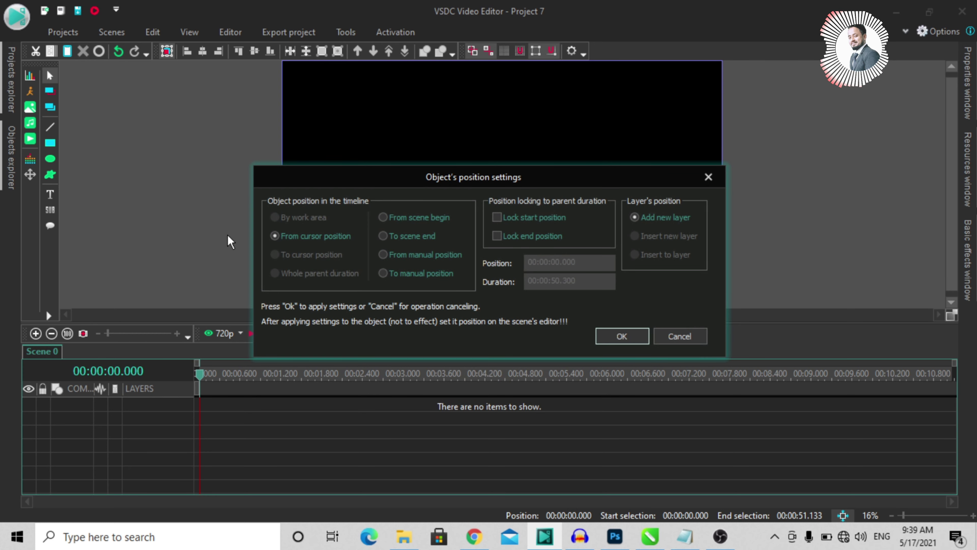
{"action": "left_click", "coordinate": [613, 337]}
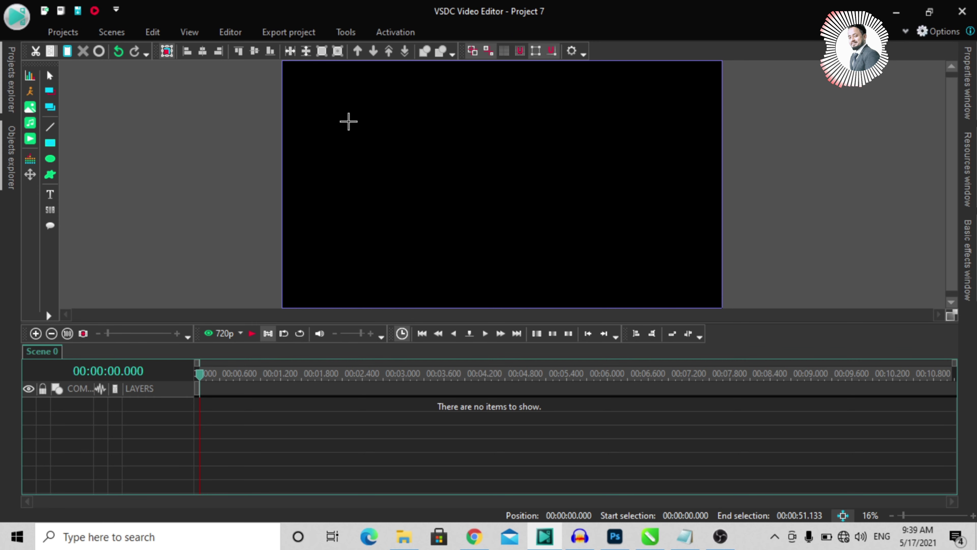
{"action": "left_click_drag", "start_coordinate": [348, 111], "coordinate": [659, 300]}
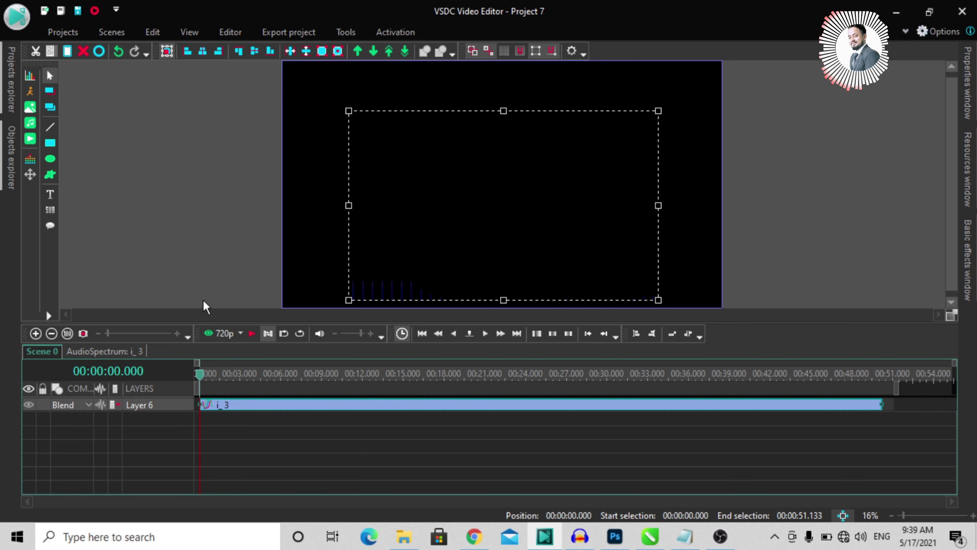
Select the spectrum clip on the timeline, preview its playback briefly, and return the cursor to the start
{"action": "left_click", "coordinate": [385, 429]}
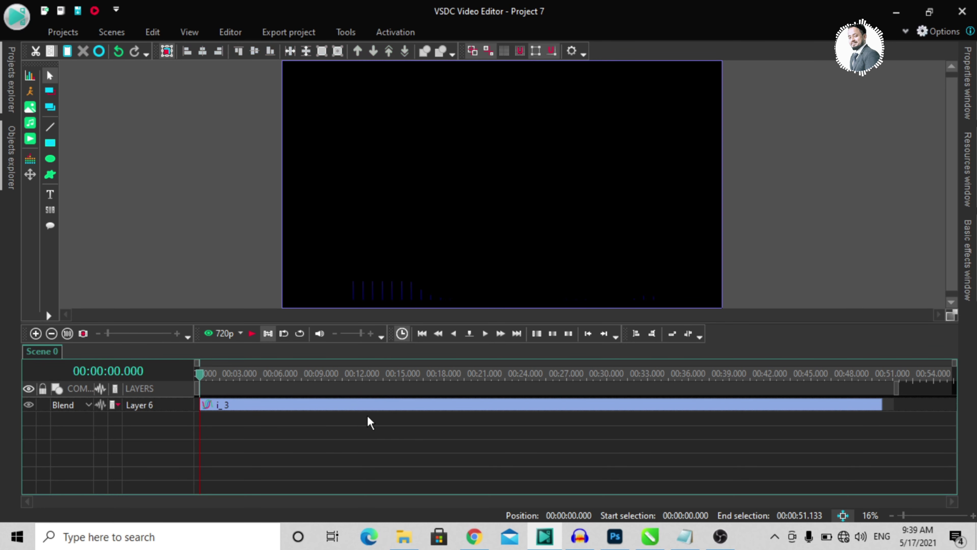
{"action": "left_click", "coordinate": [356, 407]}
{"action": "left_click", "coordinate": [251, 334]}
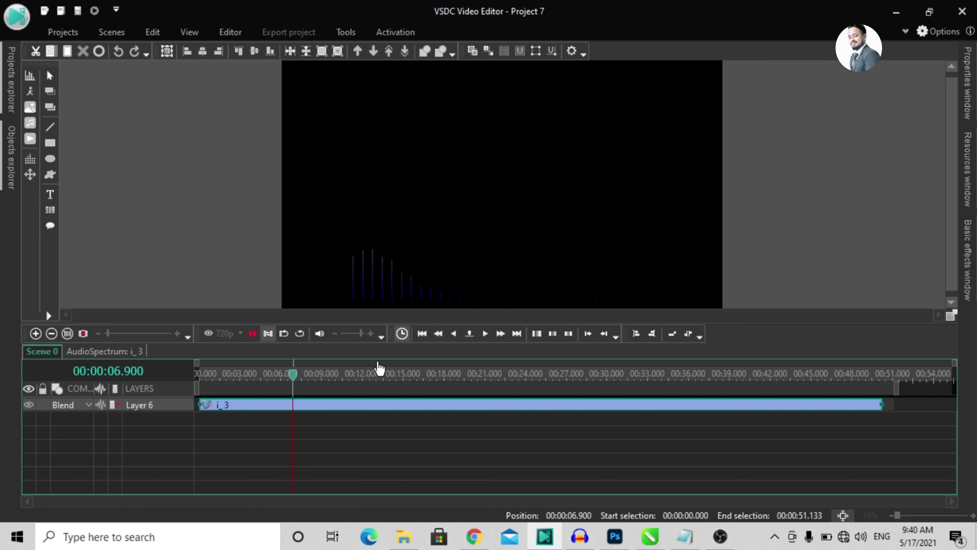
{"action": "left_click", "coordinate": [252, 334]}
{"action": "key", "text": "Home"}
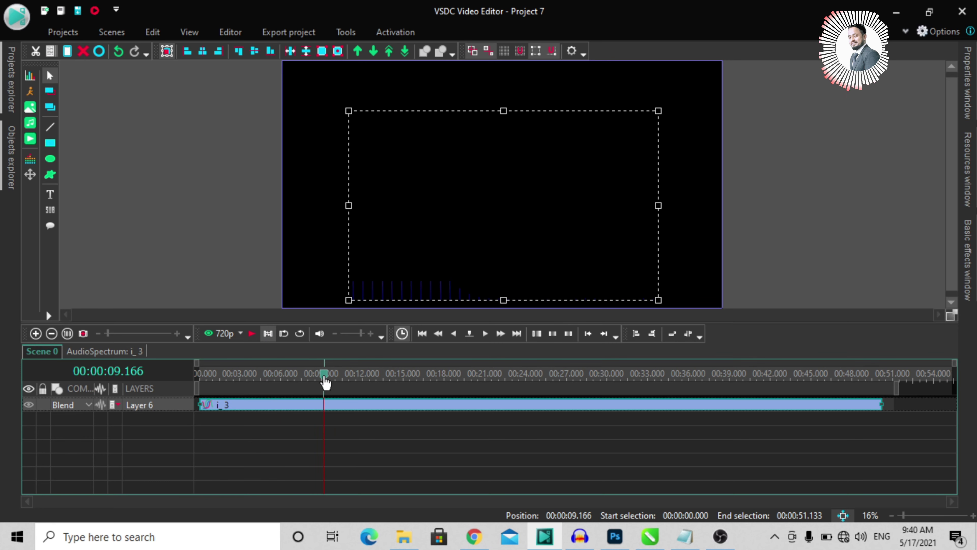
Open the spectrum object's properties and set its bar width to 70%
{"action": "right_click", "coordinate": [357, 413]}
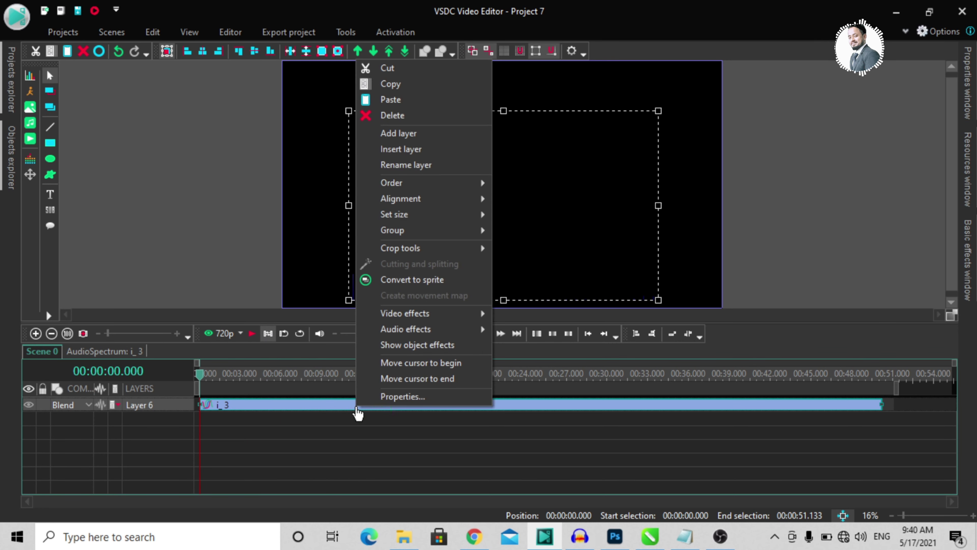
{"action": "left_click", "coordinate": [404, 397]}
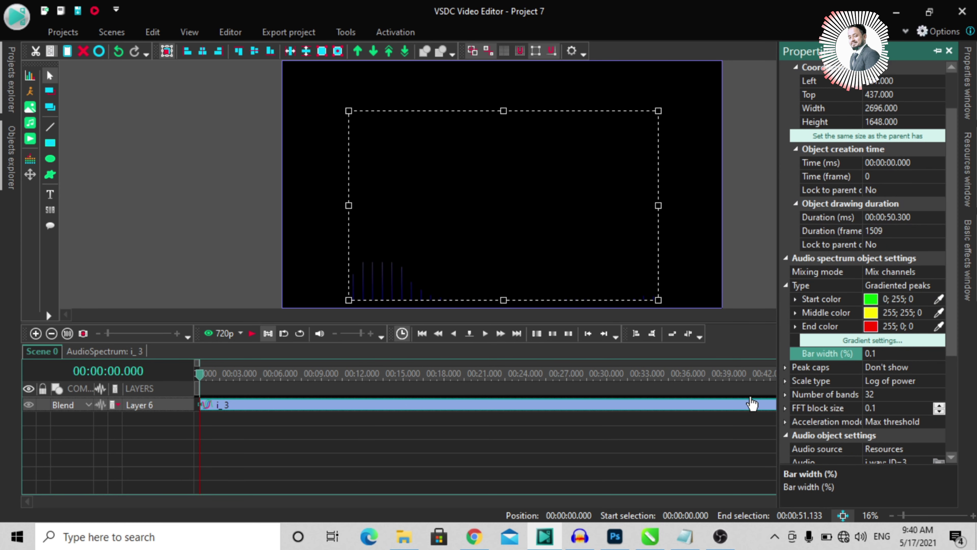
{"action": "left_click", "coordinate": [885, 353]}
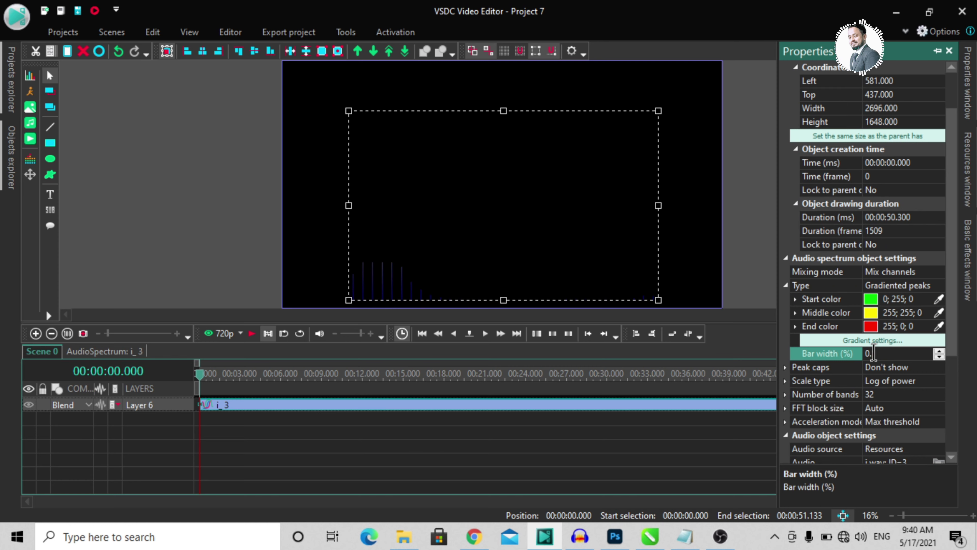
{"action": "left_click", "coordinate": [835, 353]}
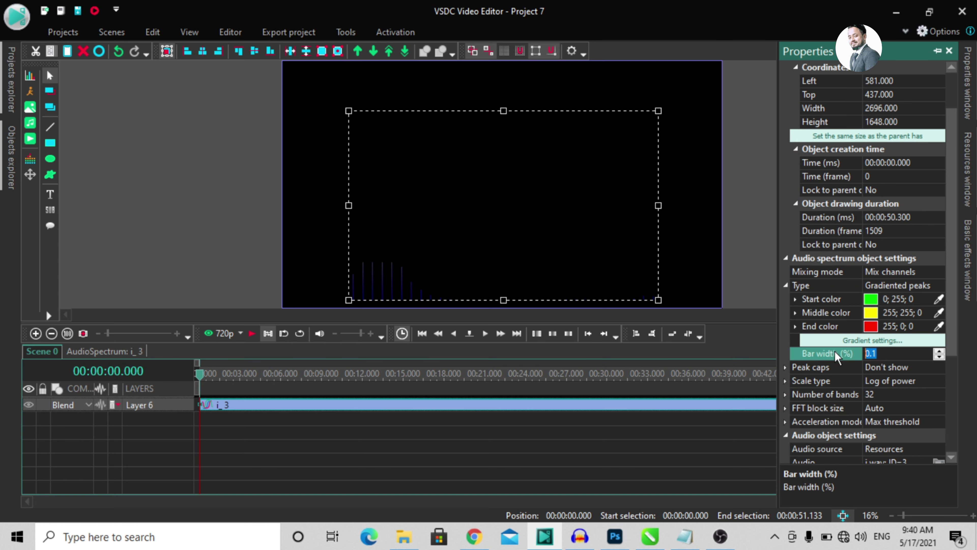
{"action": "type", "text": "70"}
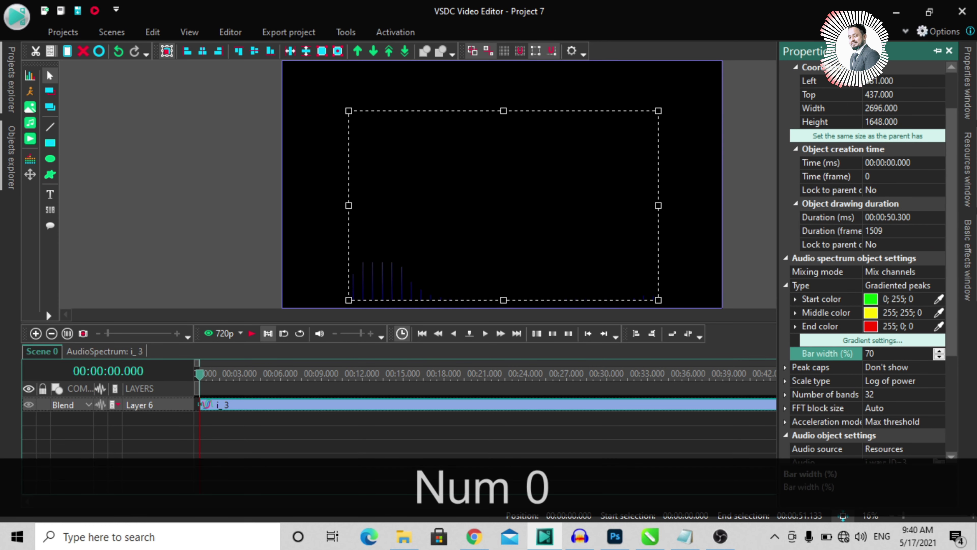
{"action": "key", "text": "Return"}
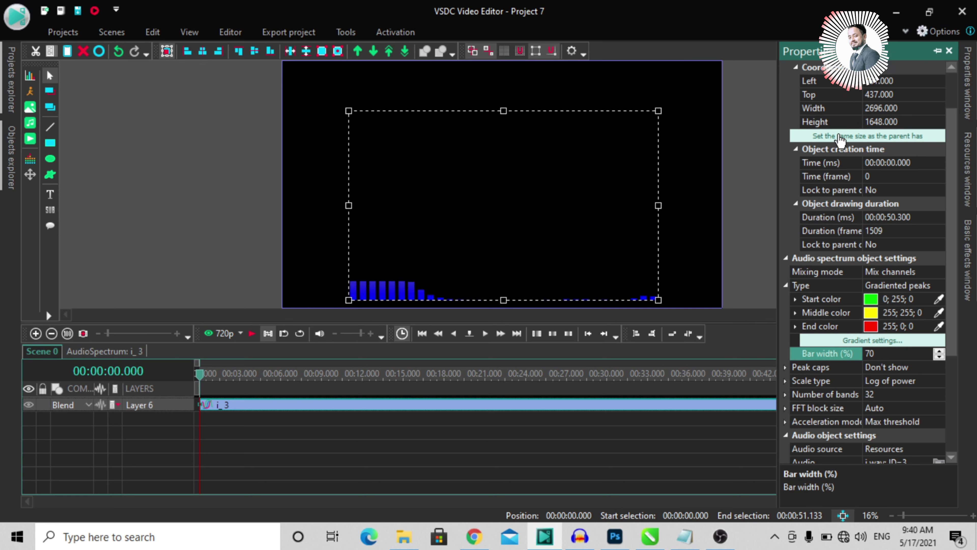
Make the spectrum object the same size as its parent scene
{"action": "key", "text": "Page_Down"}
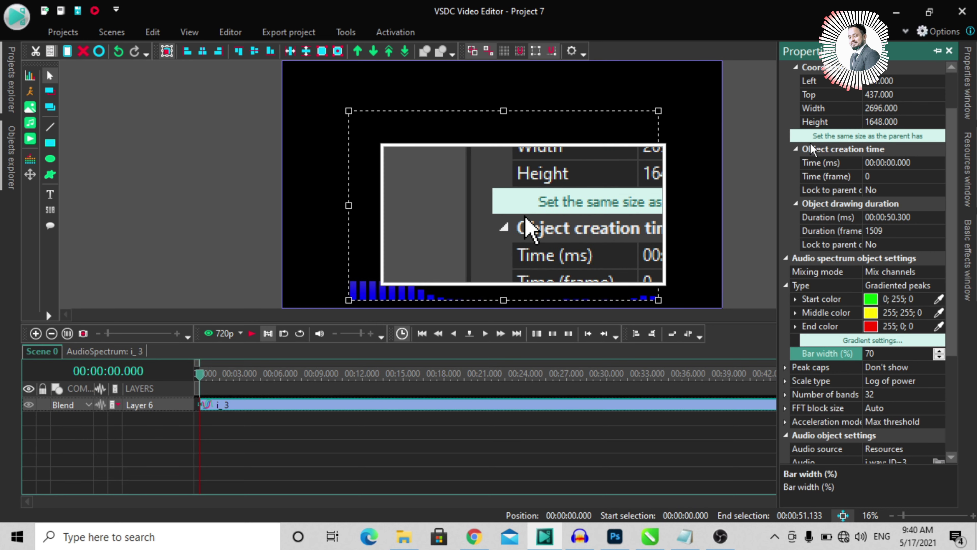
{"action": "left_click", "coordinate": [864, 138]}
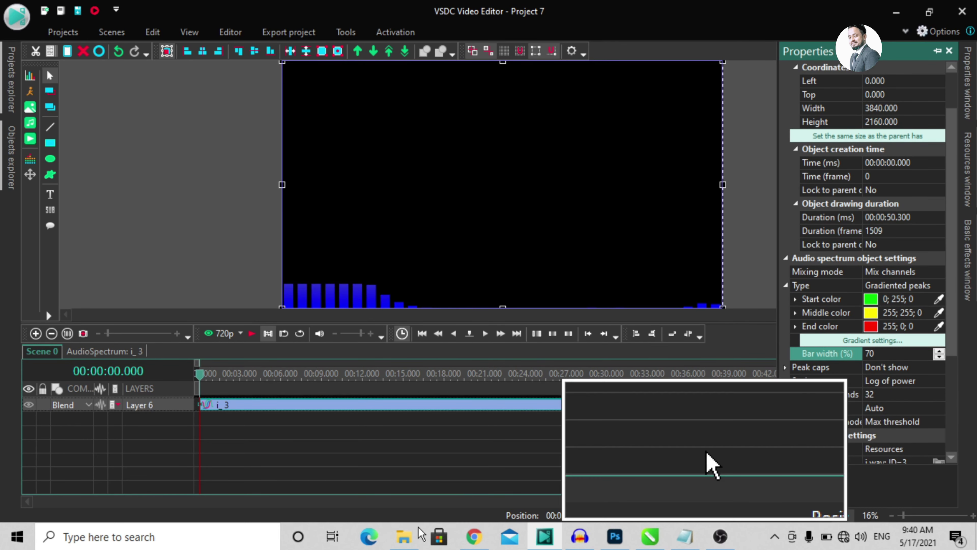
{"action": "key", "text": "Page_Down"}
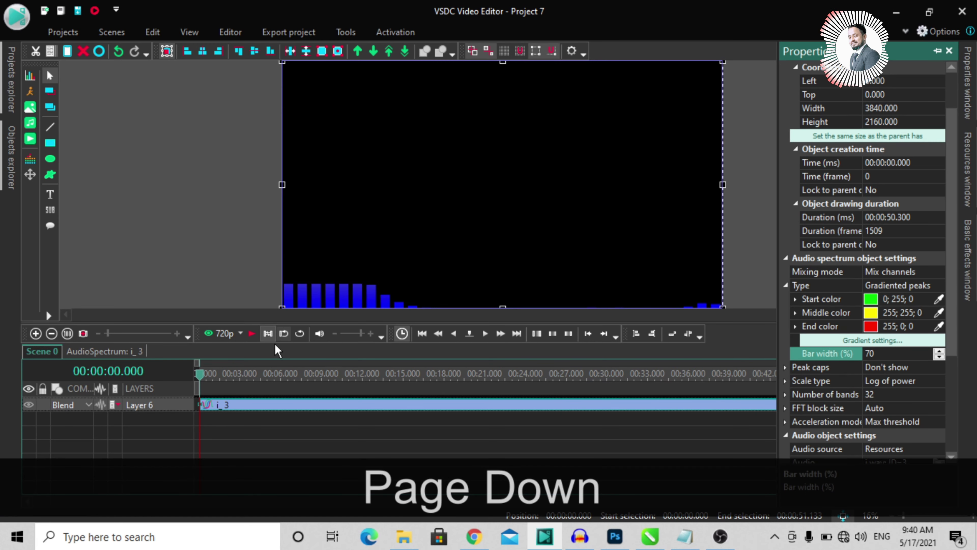
Preview the full-frame spectrum with its wider bars, stop playback and move the cursor back to the start of the timeline
{"action": "left_click", "coordinate": [253, 333]}
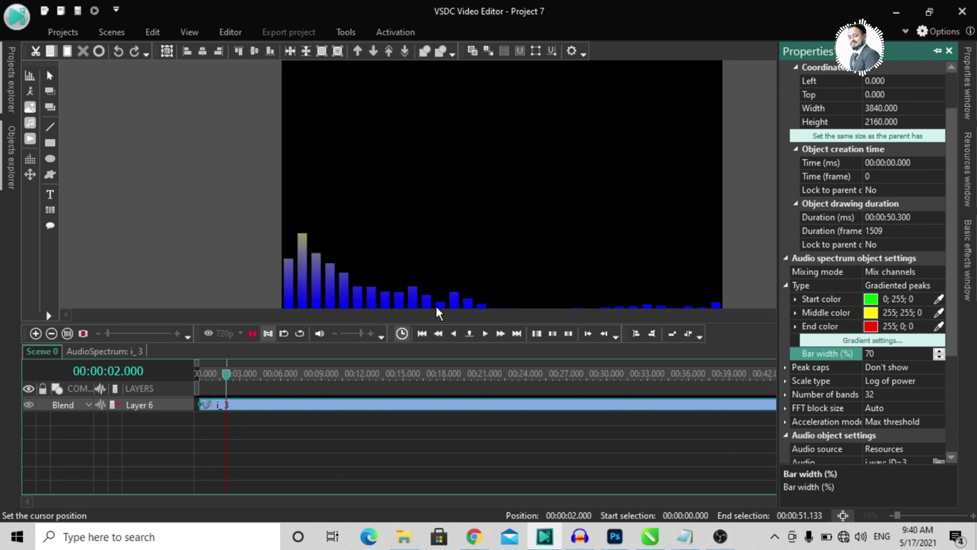
{"action": "key", "text": "space"}
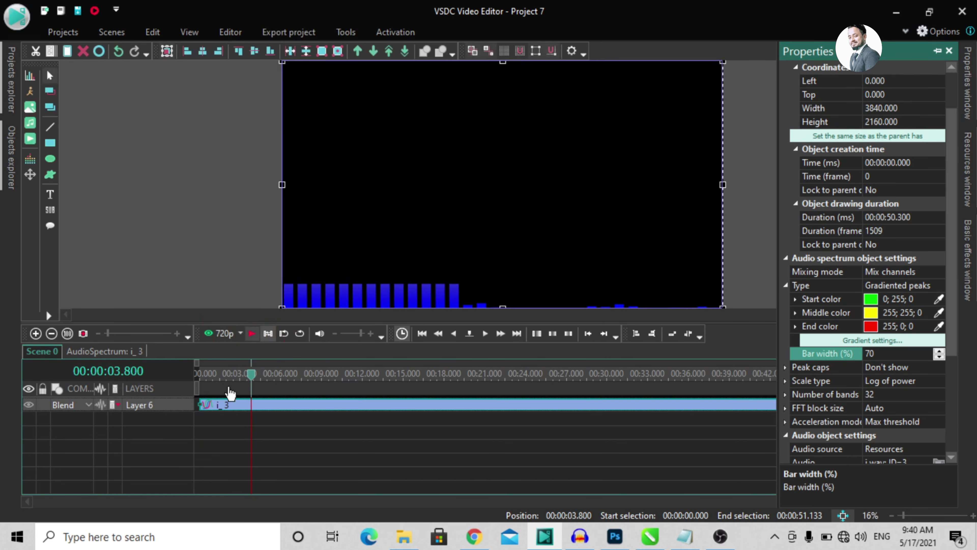
{"action": "left_click_drag", "start_coordinate": [251, 384], "coordinate": [199, 381]}
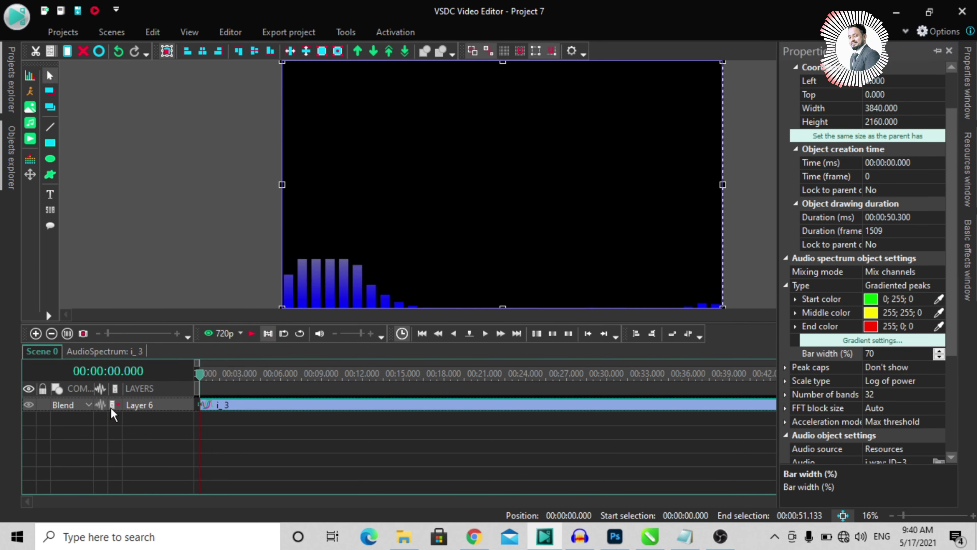
In the spectrum object's gradient settings, change the first colour stop to bright green and apply it
{"action": "left_click", "coordinate": [451, 406]}
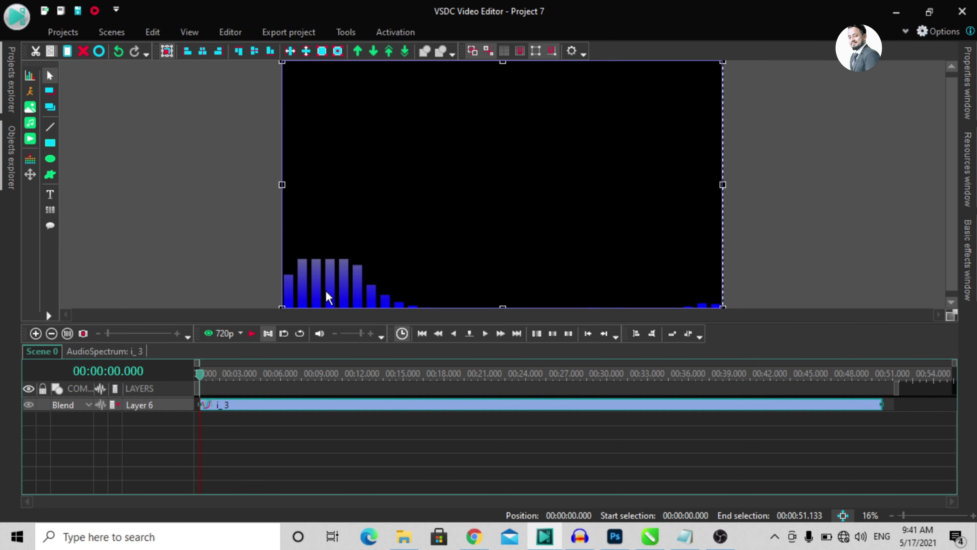
{"action": "right_click", "coordinate": [496, 408]}
{"action": "left_click", "coordinate": [516, 398]}
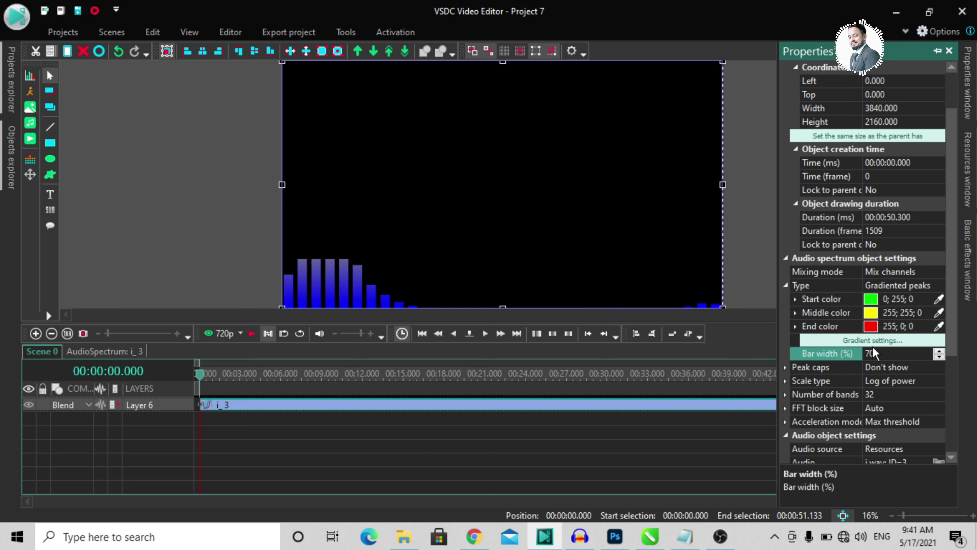
{"action": "key", "text": "Page_Down"}
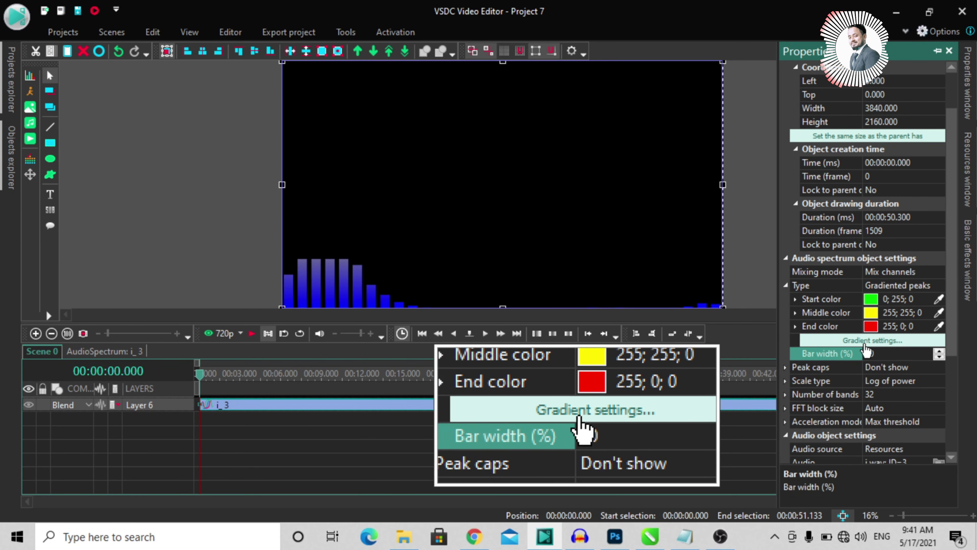
{"action": "left_click", "coordinate": [874, 341]}
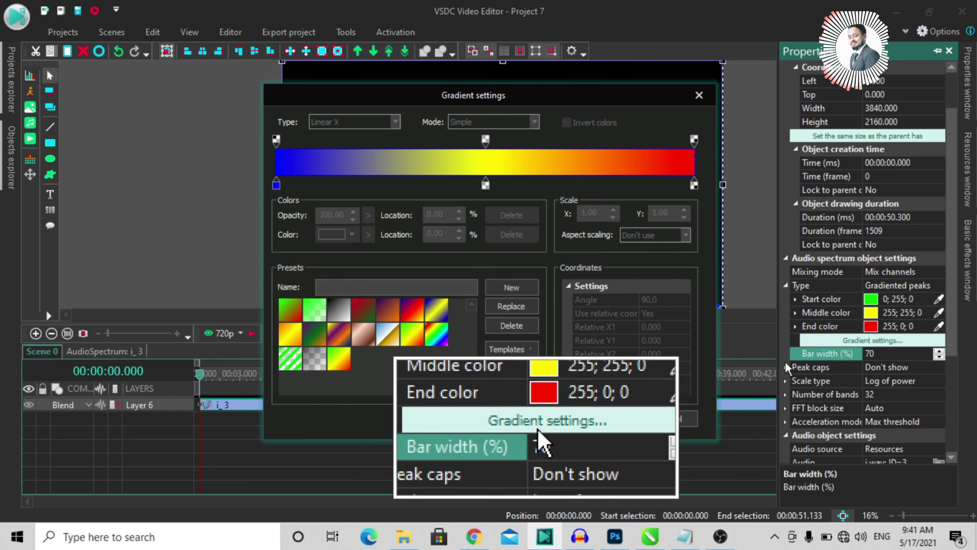
{"action": "key", "text": "Page_Down"}
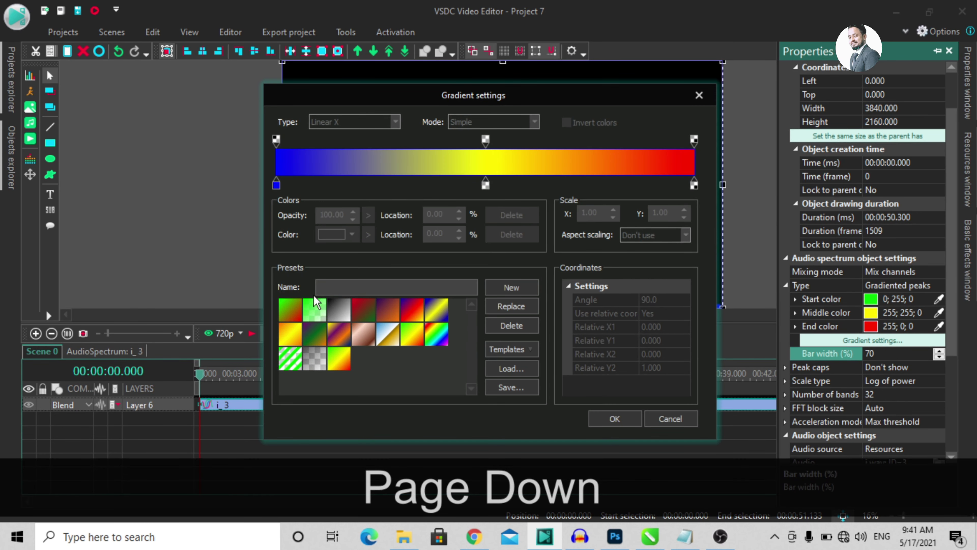
{"action": "left_click", "coordinate": [277, 187]}
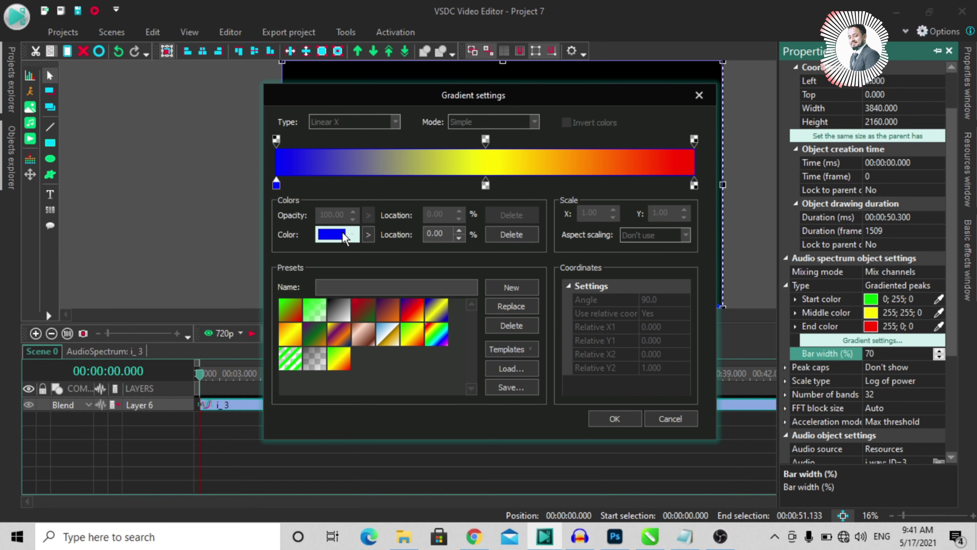
{"action": "left_click", "coordinate": [352, 234]}
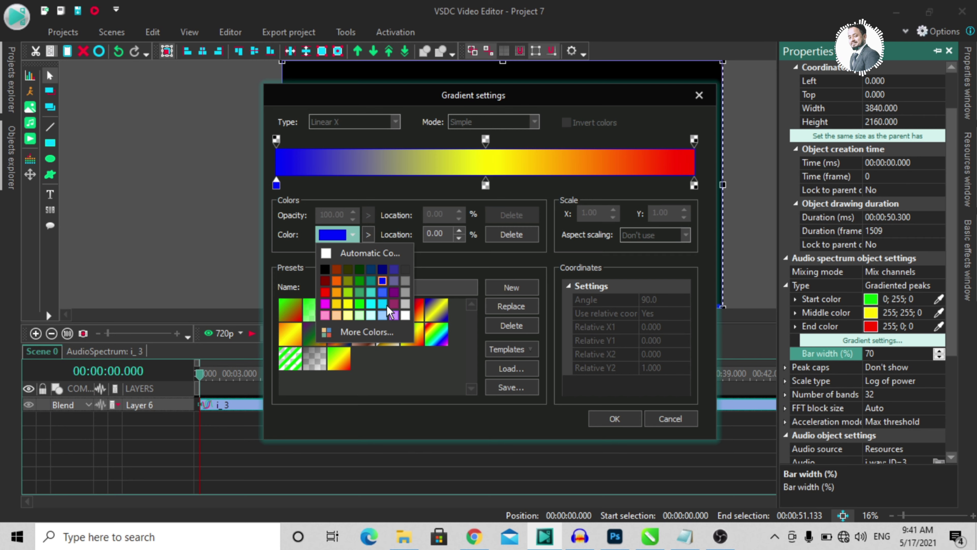
{"action": "left_click", "coordinate": [360, 305]}
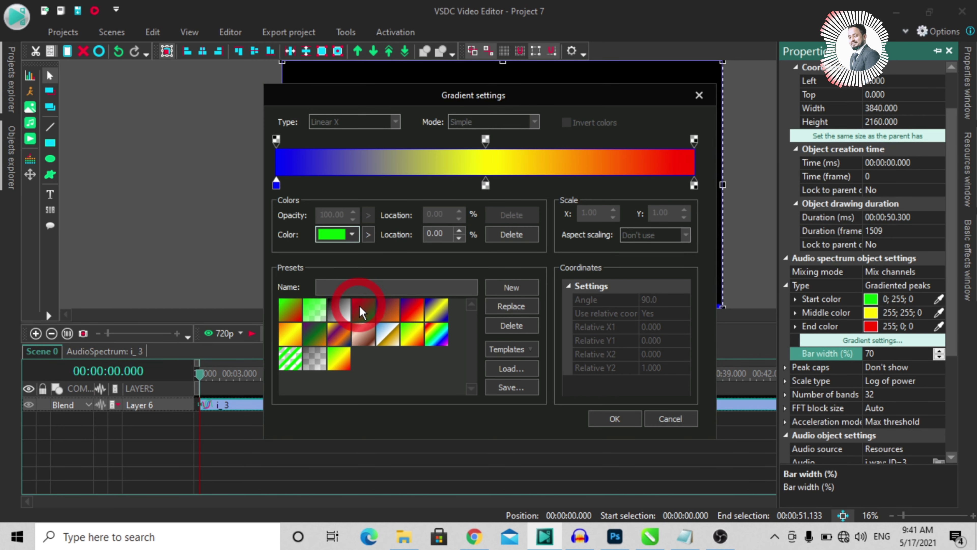
{"action": "left_click", "coordinate": [614, 417]}
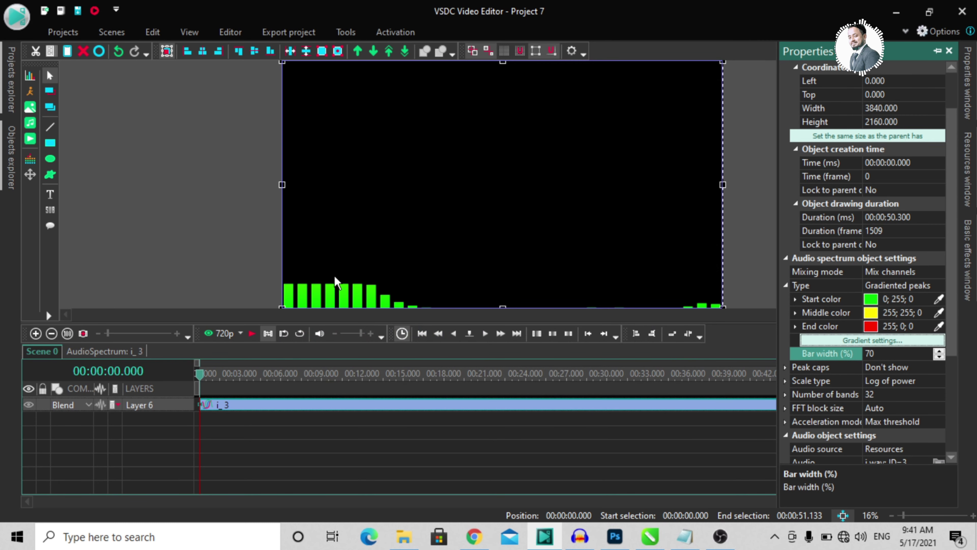
Play the scene to check the green spectrum bars, stop playback and return the cursor to 00:00:00.000
{"action": "left_click", "coordinate": [252, 333]}
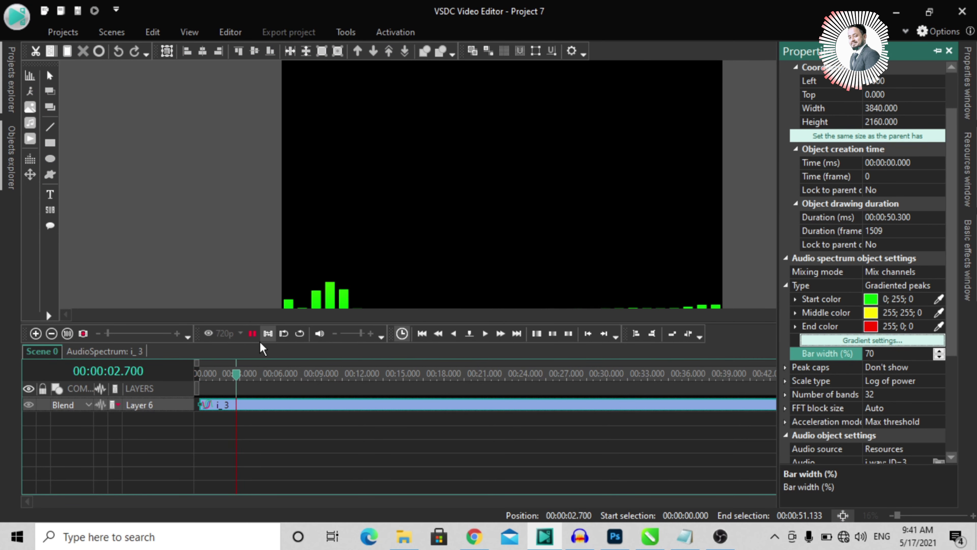
{"action": "left_click", "coordinate": [252, 333]}
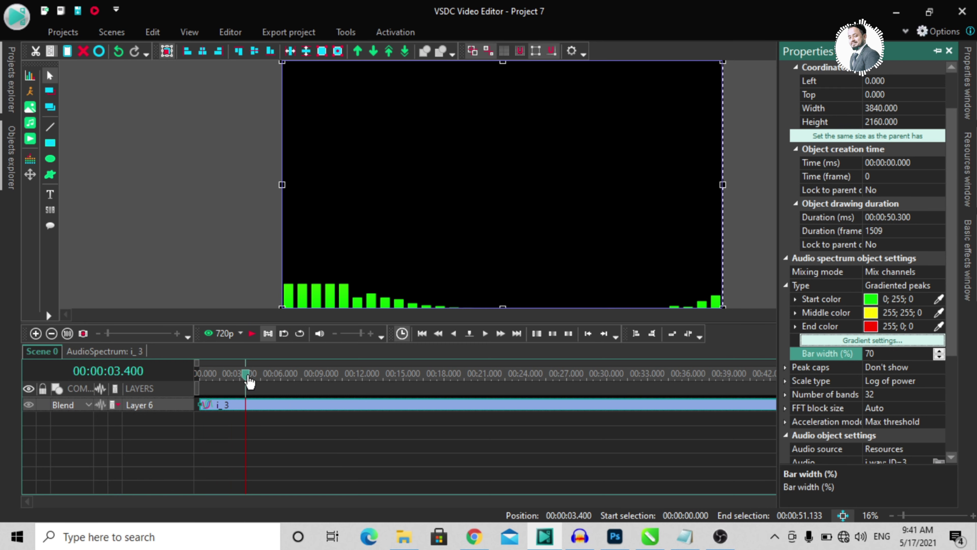
{"action": "left_click", "coordinate": [106, 368]}
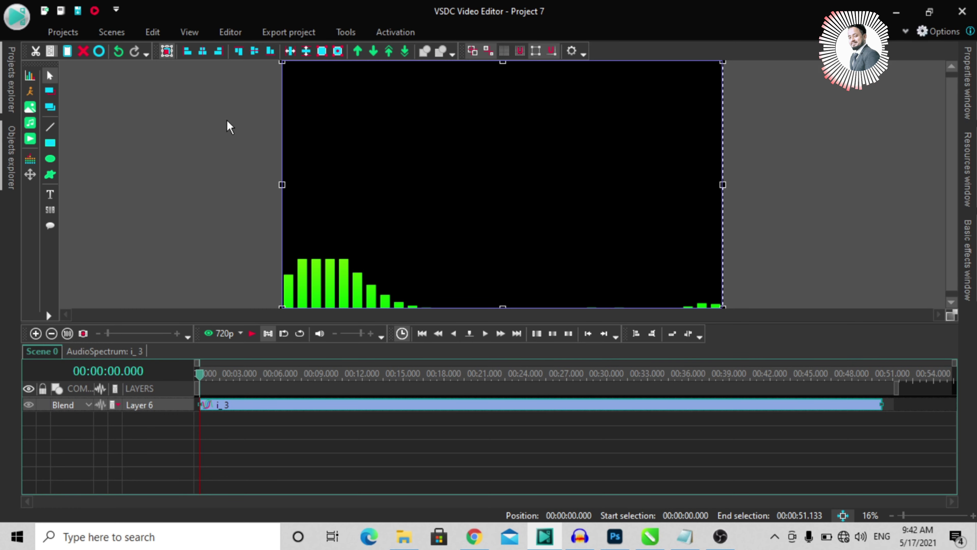
{"action": "key", "text": "Page_Down"}
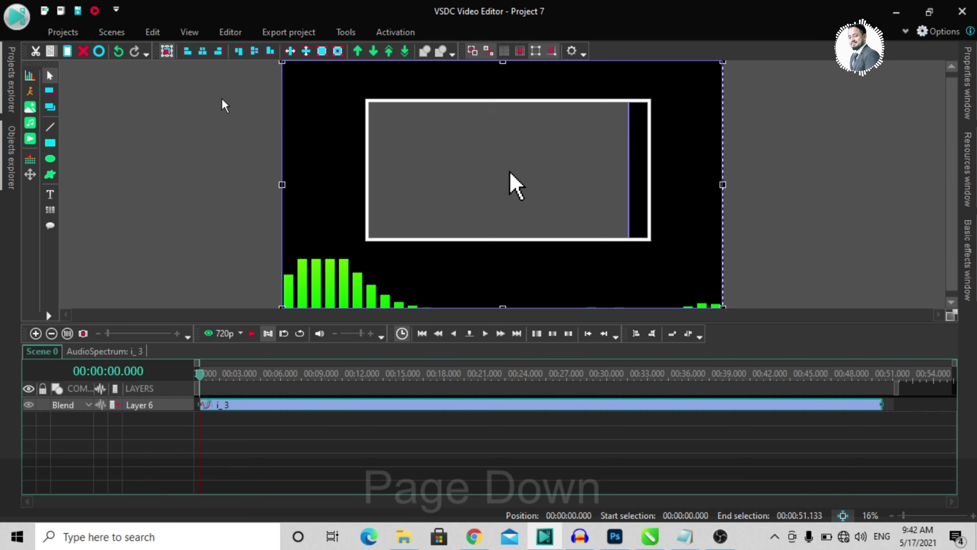
Add a Distort transform effect to the audio spectrum on a new layer, spanning the whole parent duration
{"action": "left_click", "coordinate": [231, 33]}
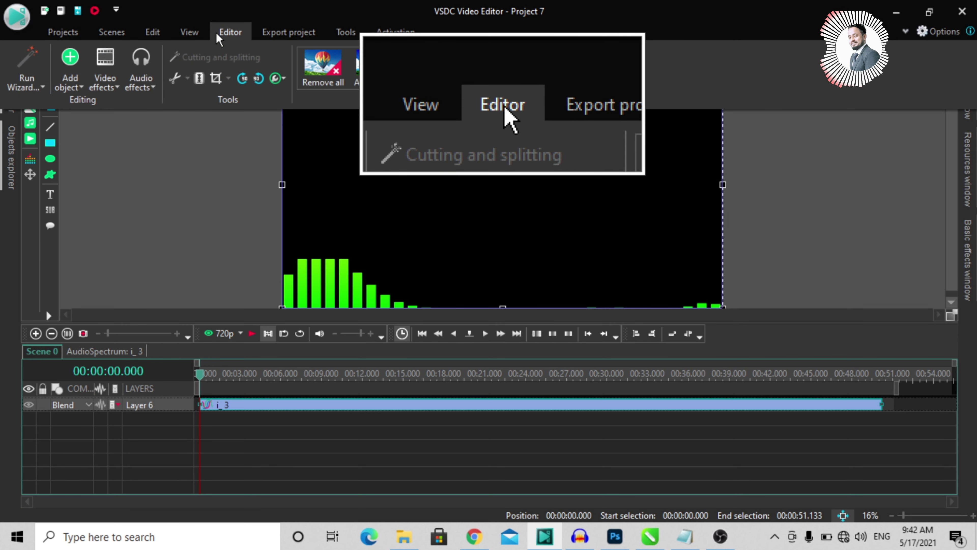
{"action": "left_click", "coordinate": [109, 87]}
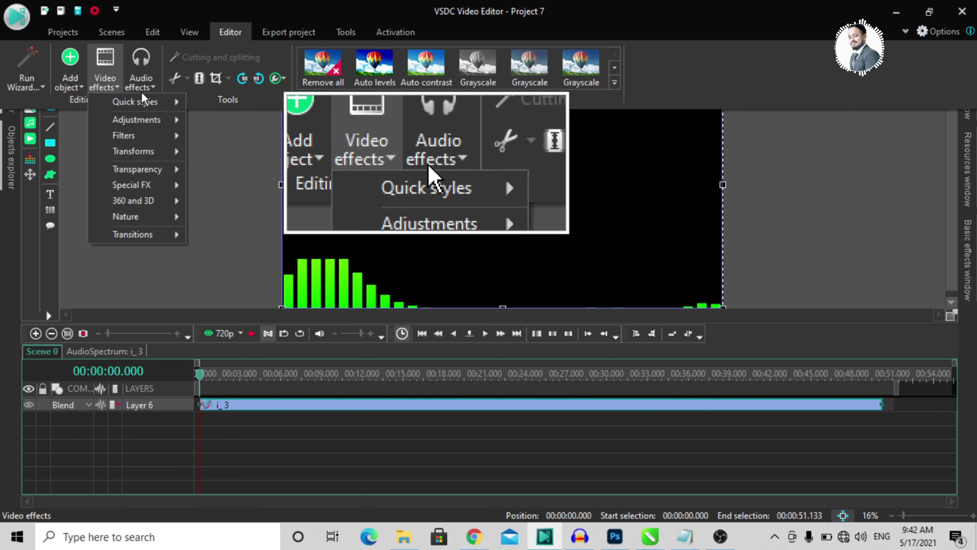
{"action": "mouse_move", "coordinate": [154, 156]}
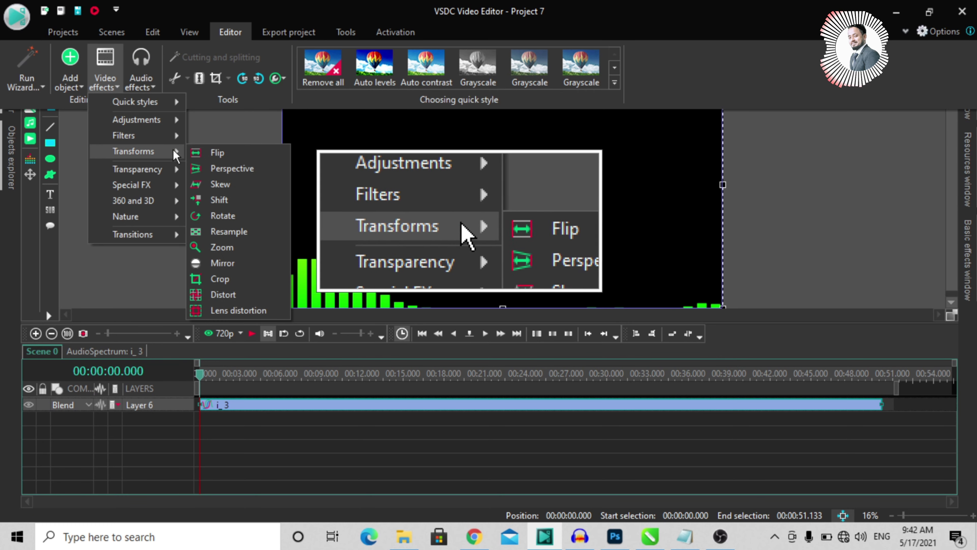
{"action": "left_click", "coordinate": [216, 295]}
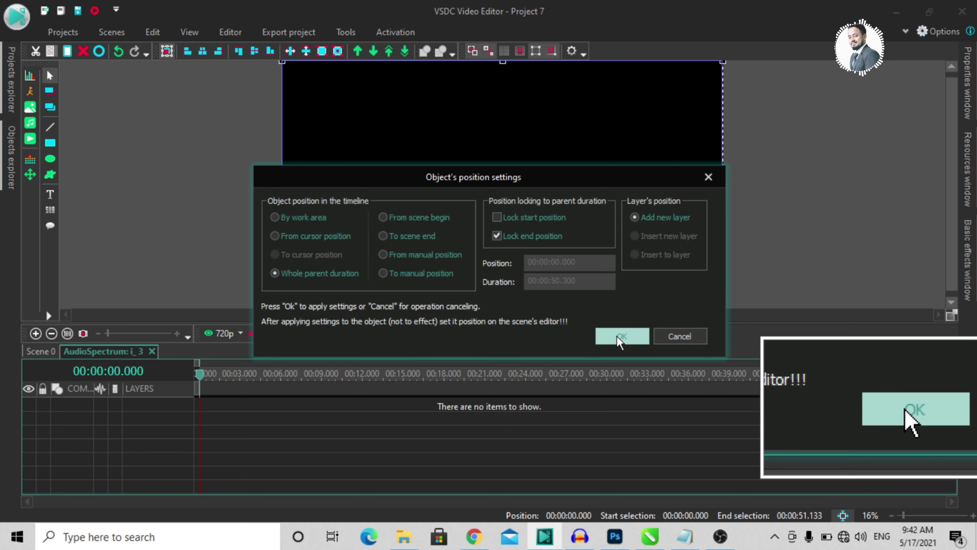
{"action": "left_click", "coordinate": [598, 335]}
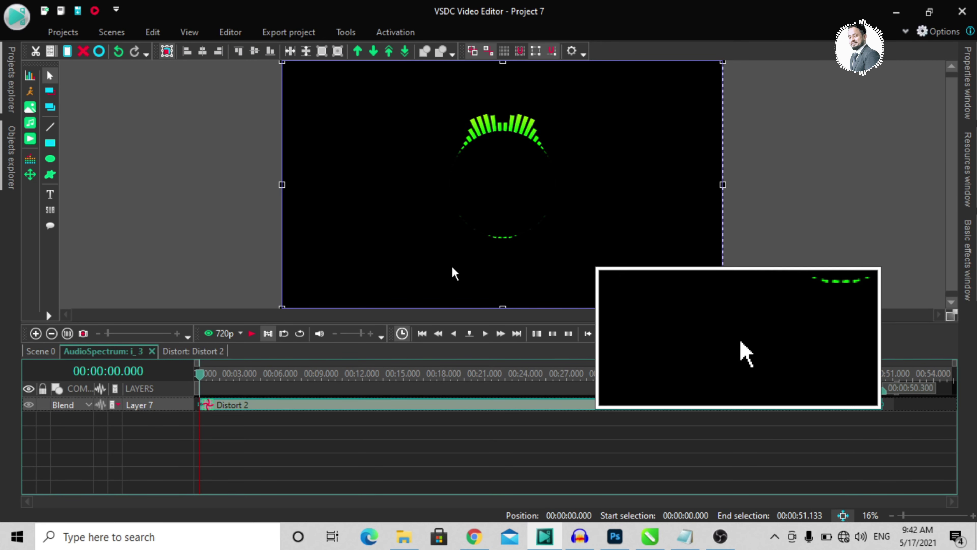
{"action": "key", "text": "Page_Down"}
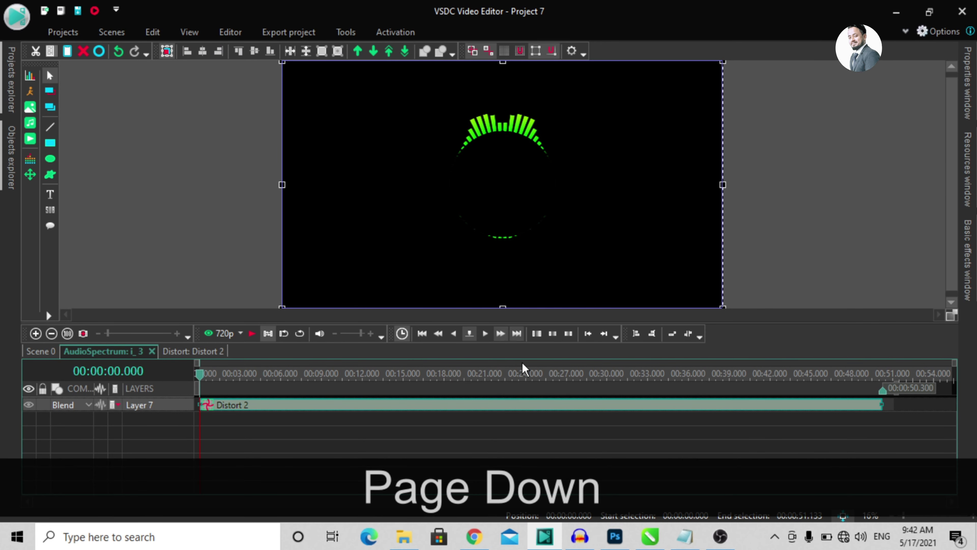
Show the Distort effect's properties and try the Swirl and Twirl distortion types on the spectrum
{"action": "right_click", "coordinate": [521, 408]}
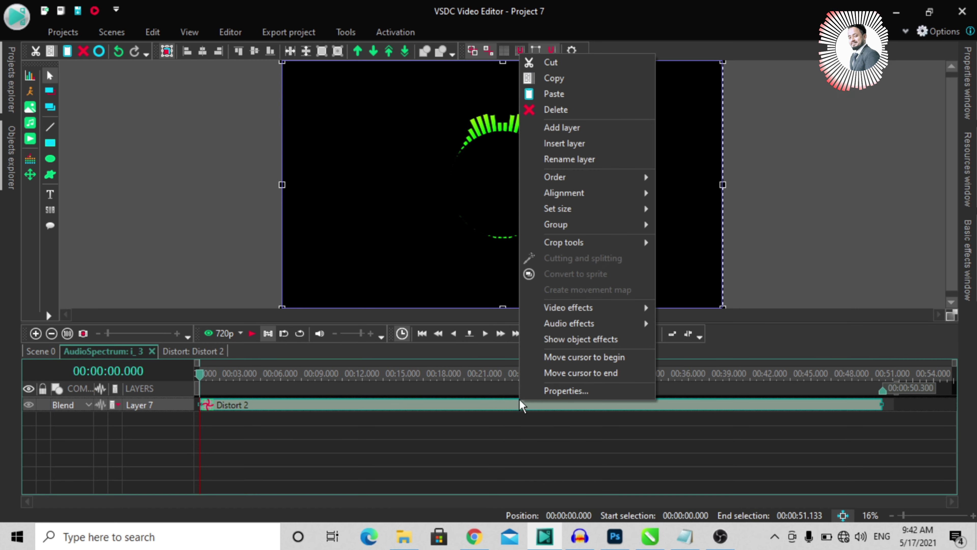
{"action": "left_click", "coordinate": [587, 390]}
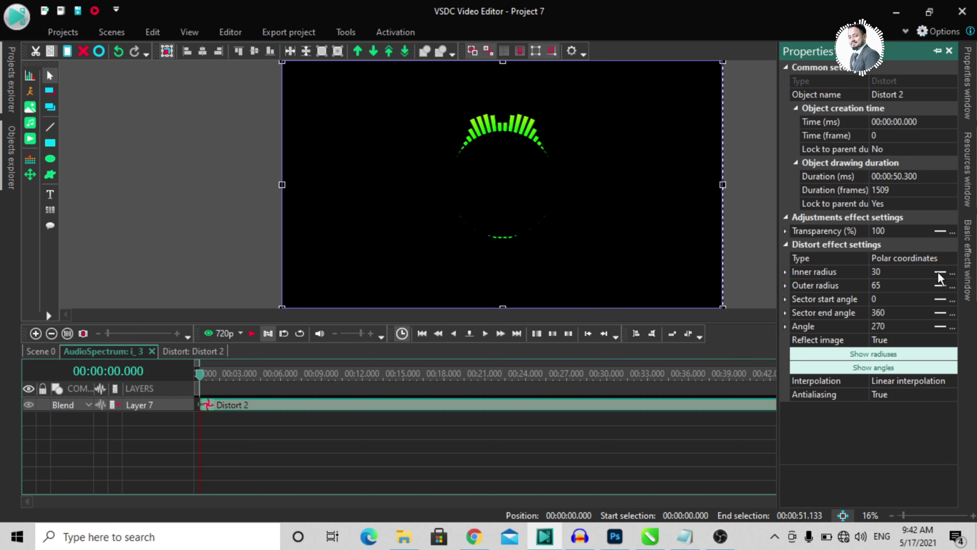
{"action": "left_click", "coordinate": [945, 259]}
{"action": "left_click", "coordinate": [953, 258]}
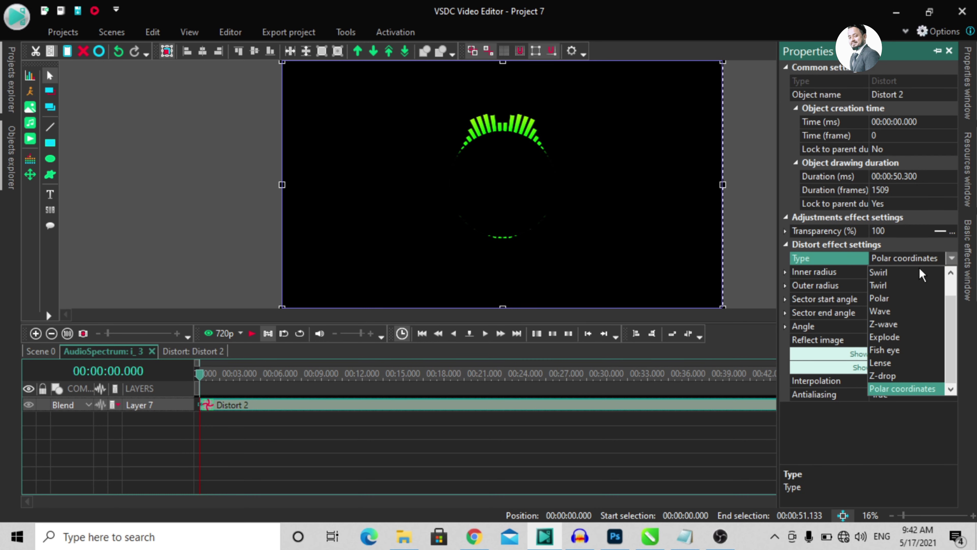
{"action": "left_click", "coordinate": [893, 274]}
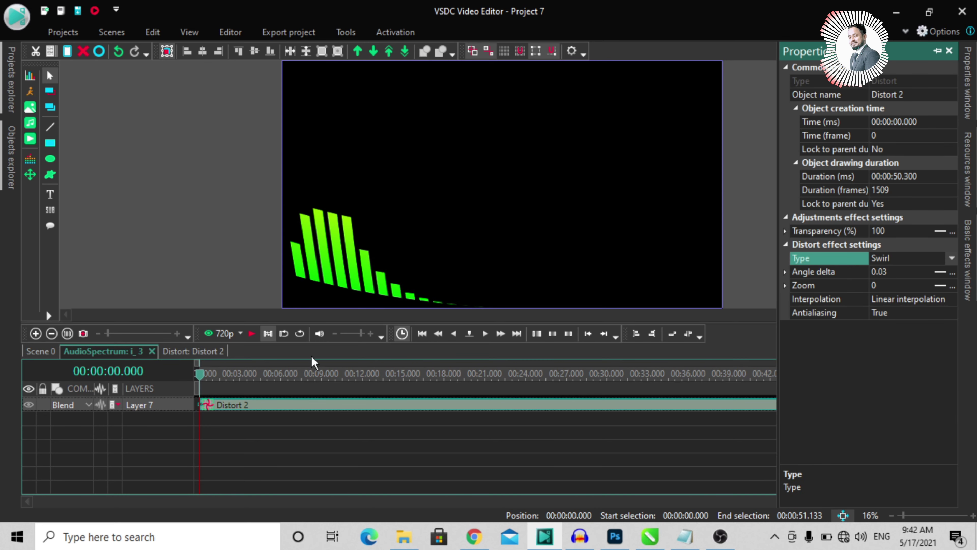
{"action": "left_click", "coordinate": [952, 258]}
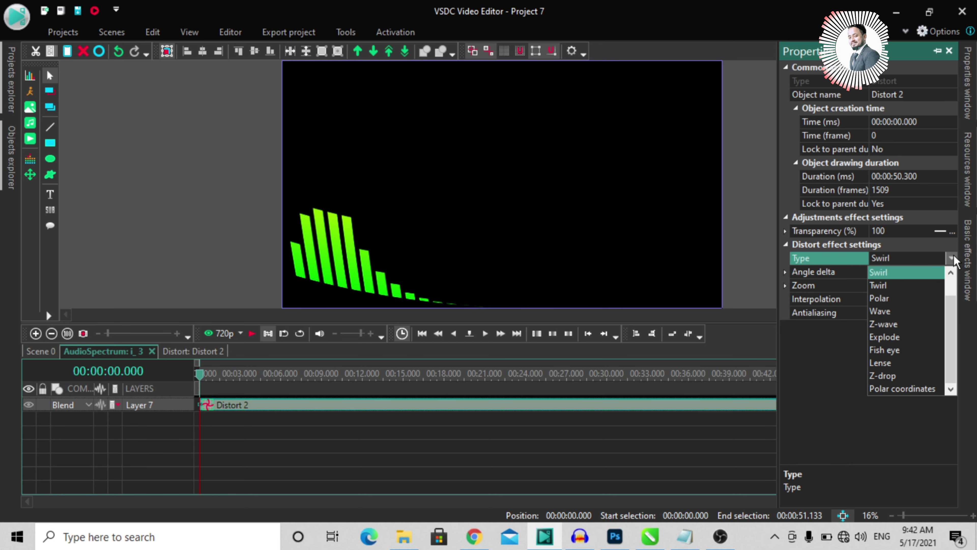
{"action": "left_click", "coordinate": [884, 286]}
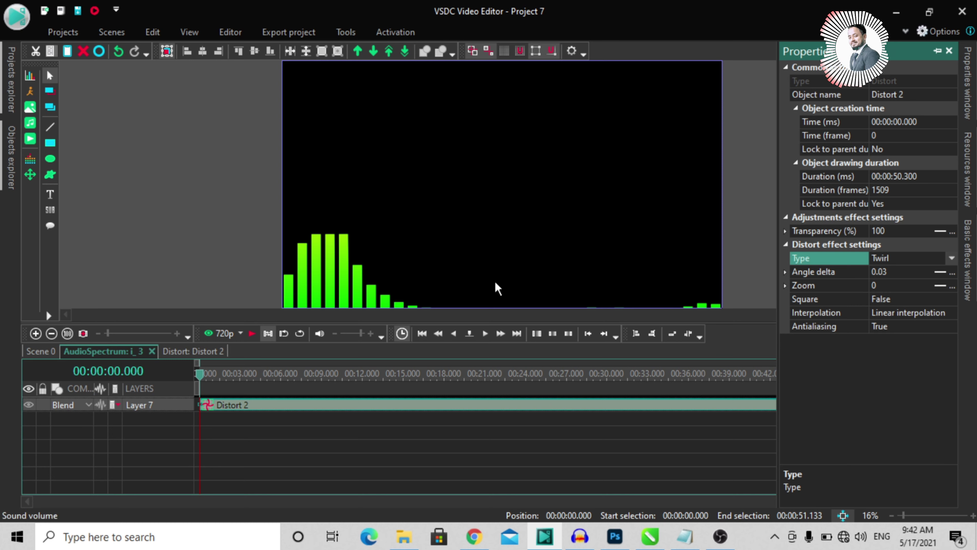
Reselect the Distort effect, reopen its properties and set the distortion type to Polar coordinates
{"action": "left_click", "coordinate": [312, 471]}
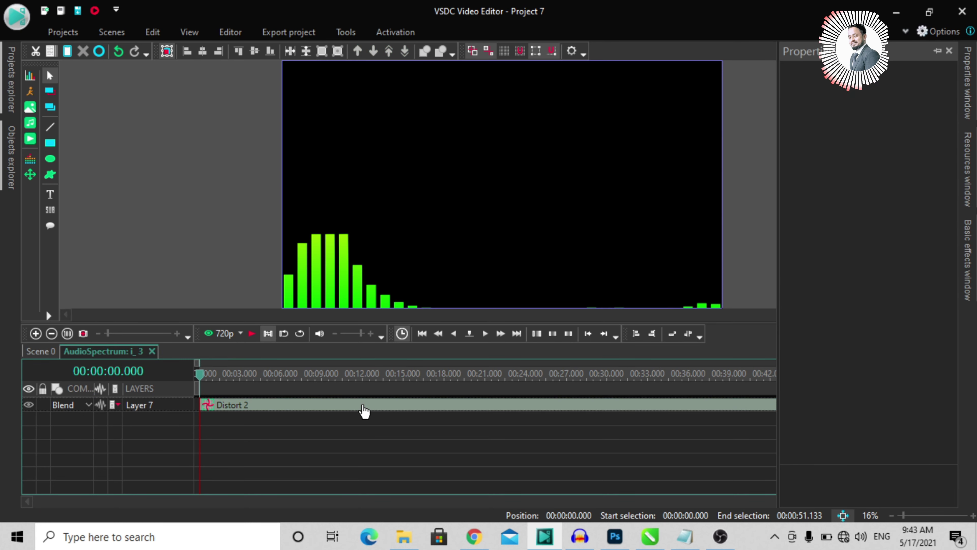
{"action": "left_click", "coordinate": [364, 407]}
{"action": "right_click", "coordinate": [363, 404]}
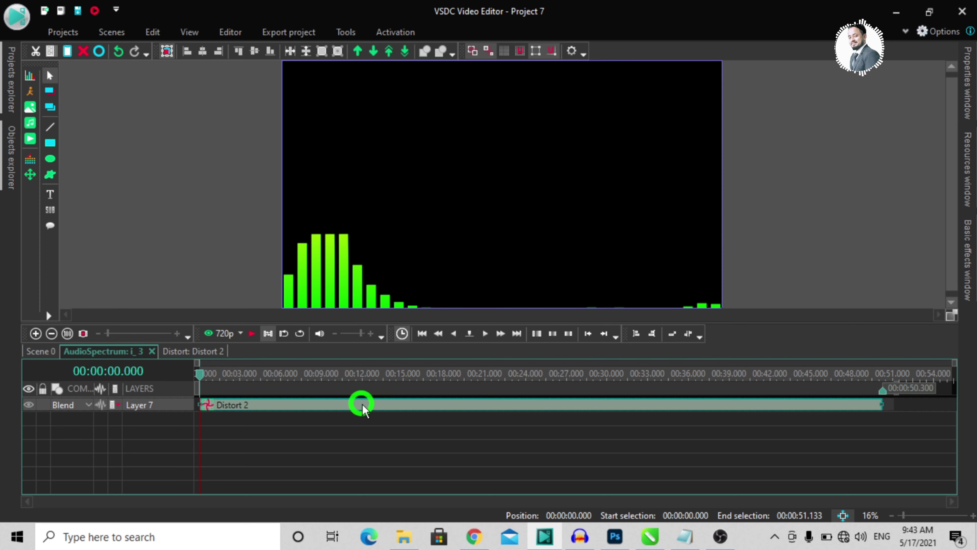
{"action": "left_click", "coordinate": [384, 397]}
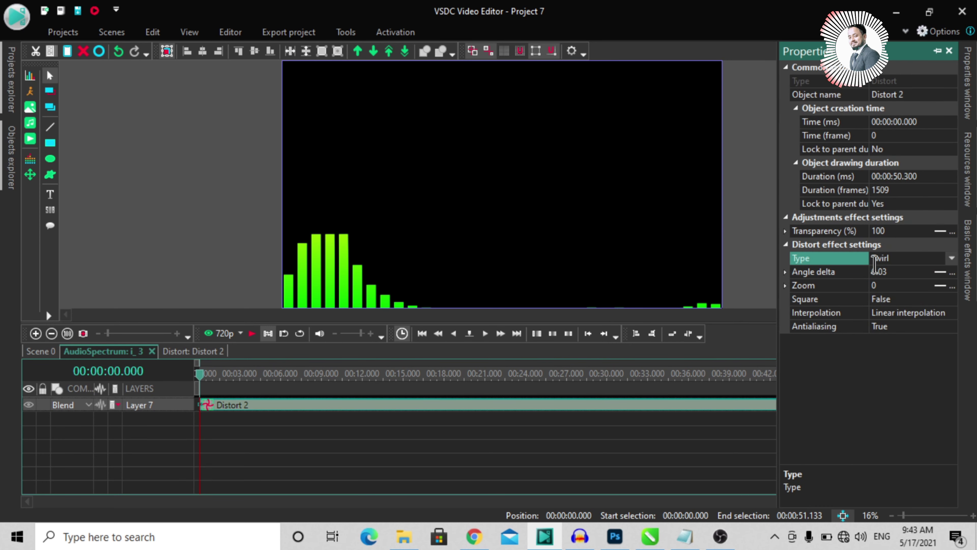
{"action": "key", "text": "Page_Down"}
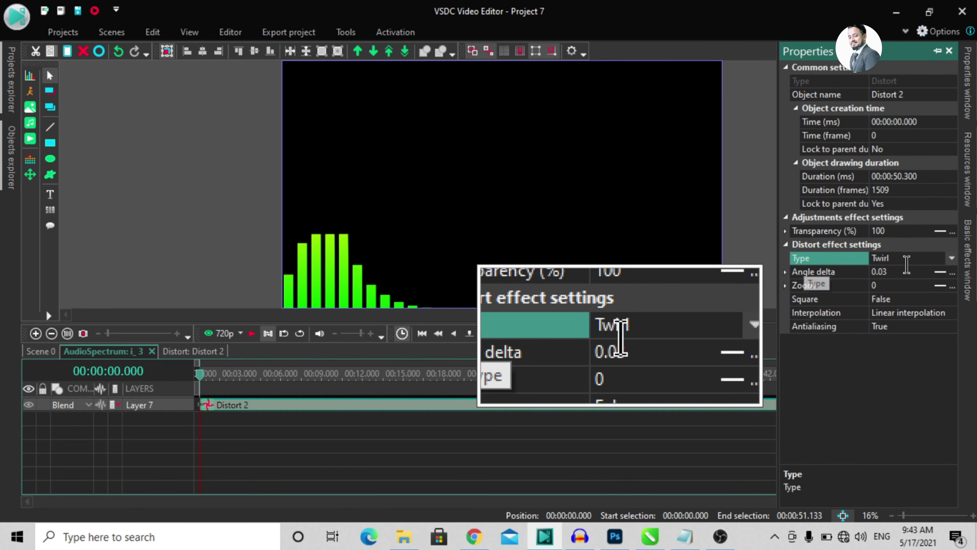
{"action": "left_click", "coordinate": [953, 259]}
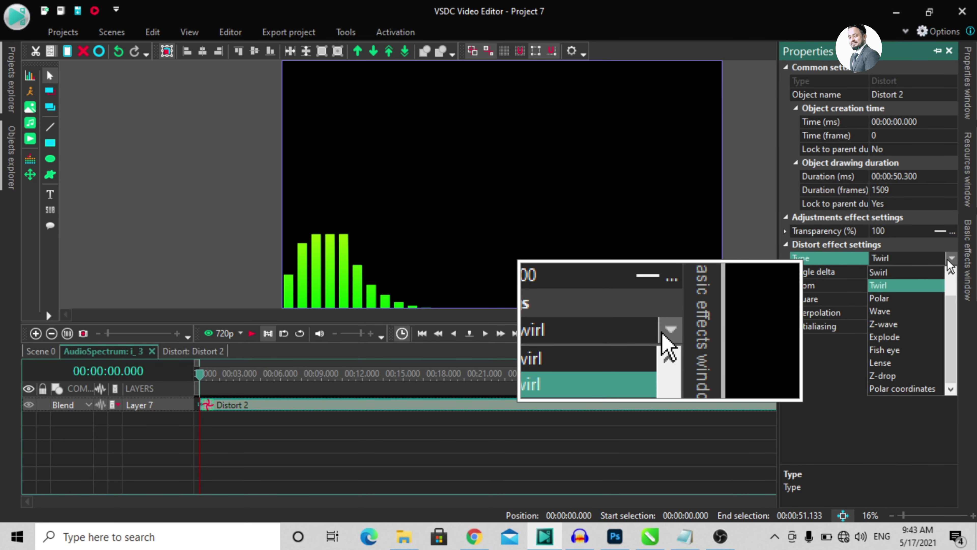
{"action": "scroll", "coordinate": [953, 308], "scroll_direction": "up", "scroll_amount": 1}
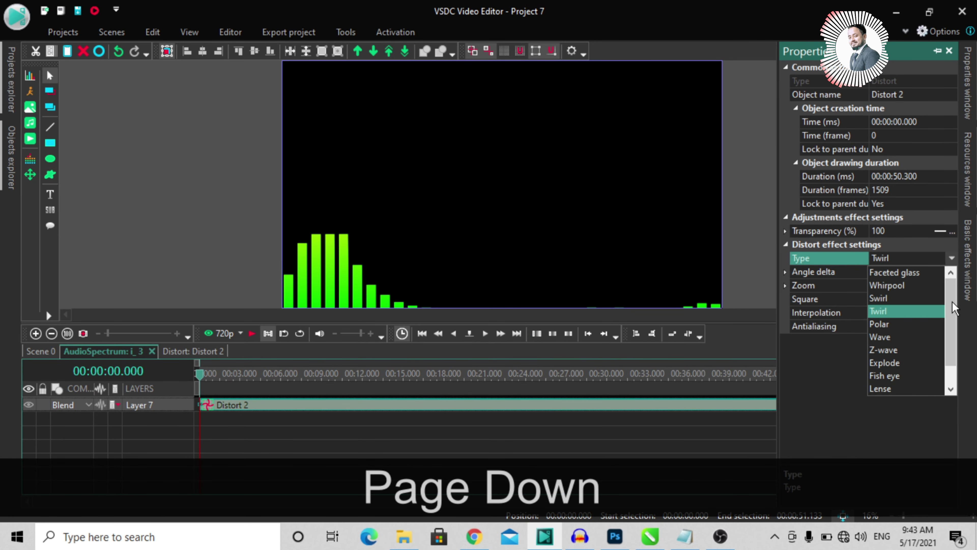
{"action": "left_click", "coordinate": [953, 370]}
{"action": "left_click", "coordinate": [954, 378]}
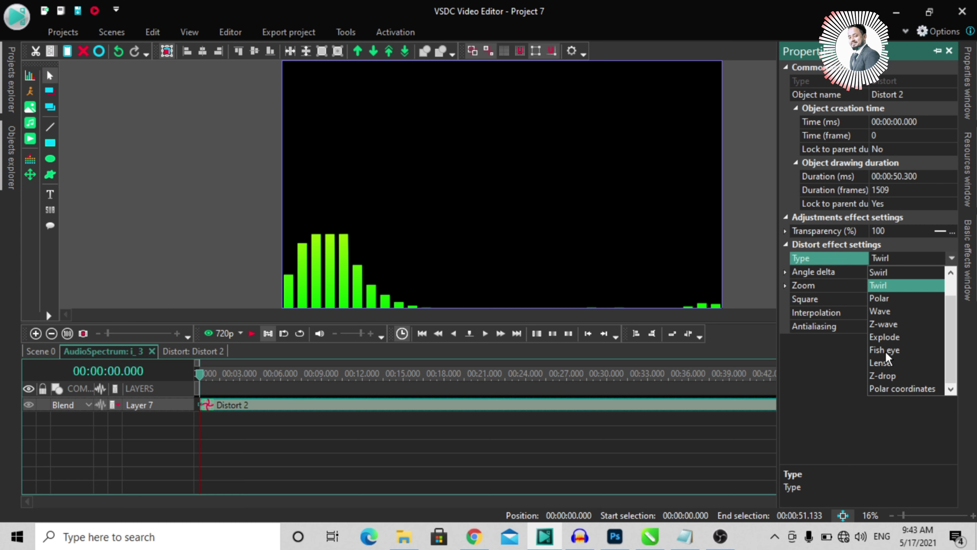
{"action": "left_click", "coordinate": [885, 390]}
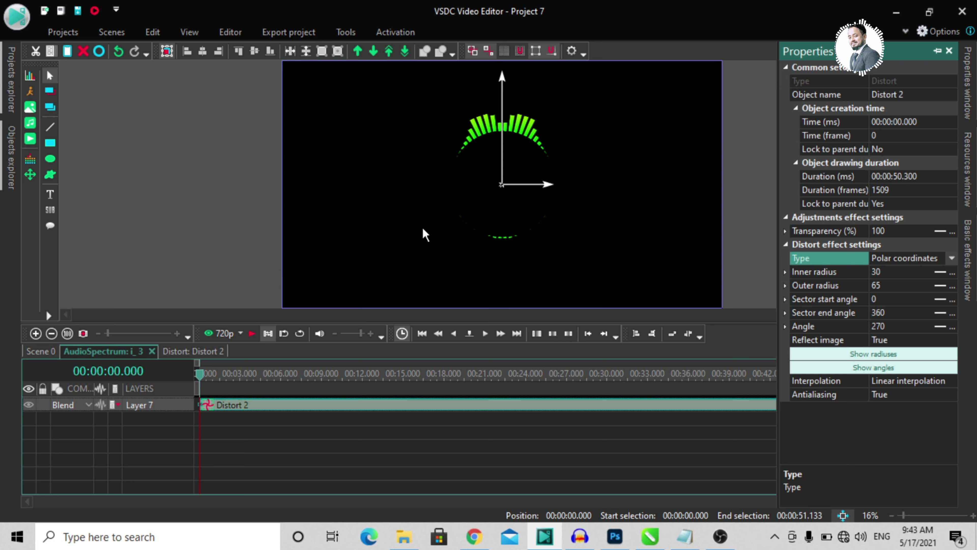
Try an angle of 0 for the Distort effect on the circular spectrum
{"action": "left_click", "coordinate": [887, 326]}
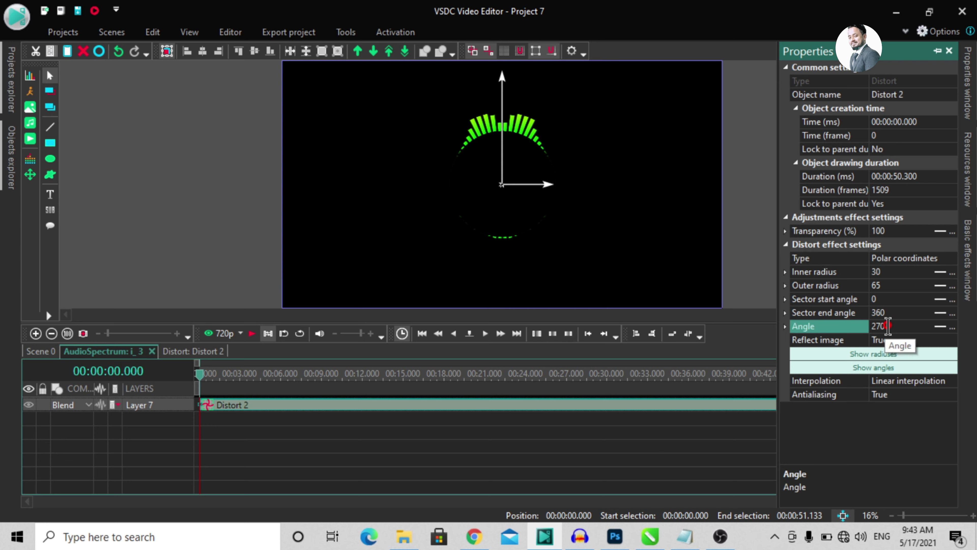
{"action": "left_click", "coordinate": [887, 326]}
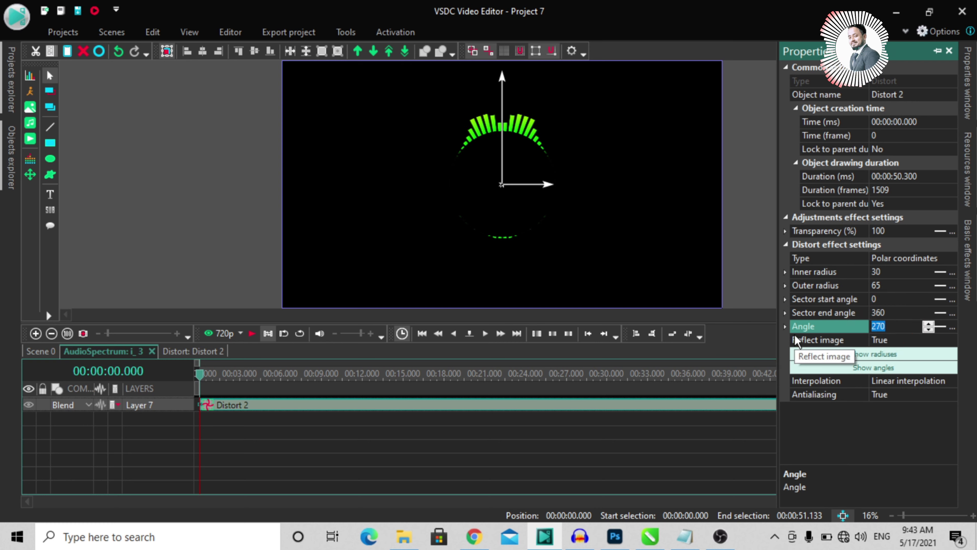
{"action": "type", "text": "0"}
{"action": "key", "text": "Return"}
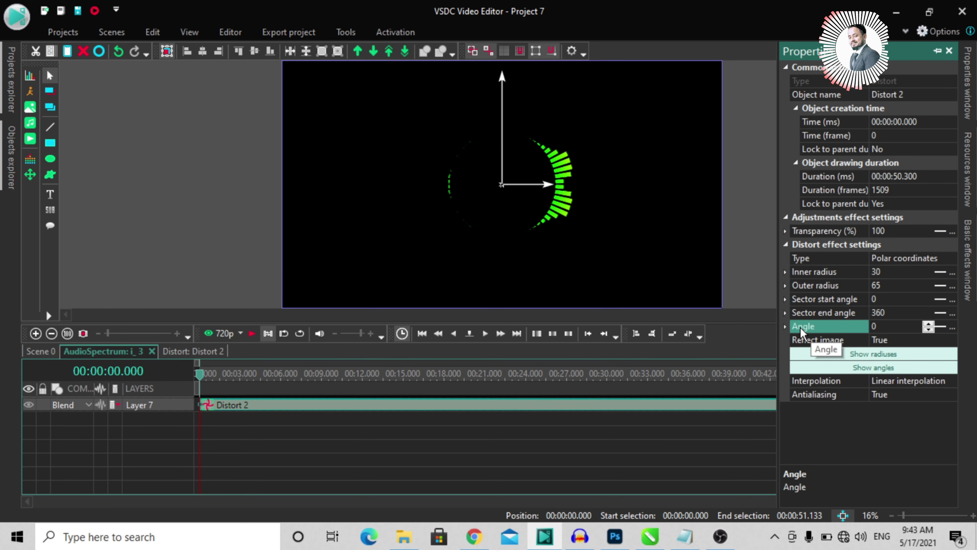
{"action": "key", "text": "Page_Up"}
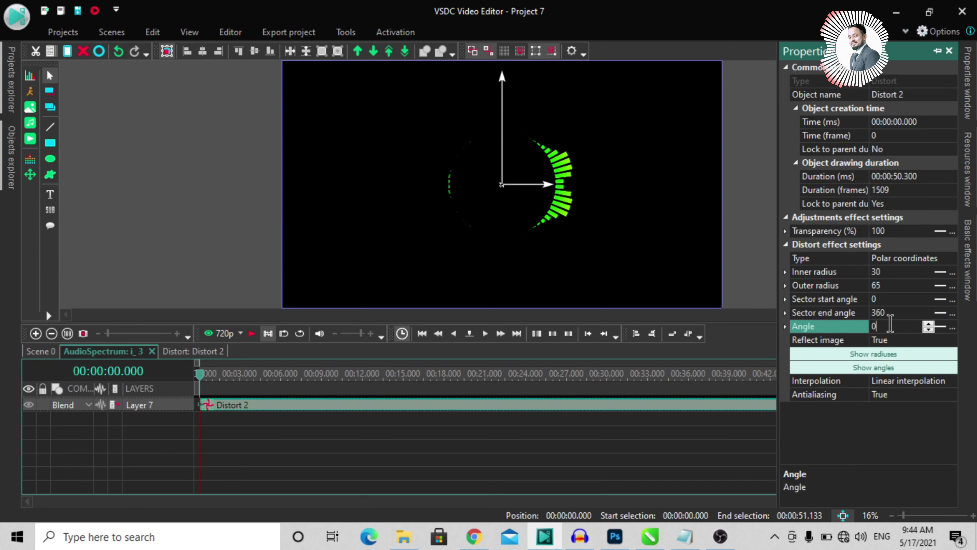
Set the Distort effect's angle to 270
{"action": "left_click", "coordinate": [850, 326]}
{"action": "type", "text": "1"}
{"action": "key", "text": "BackSpace"}
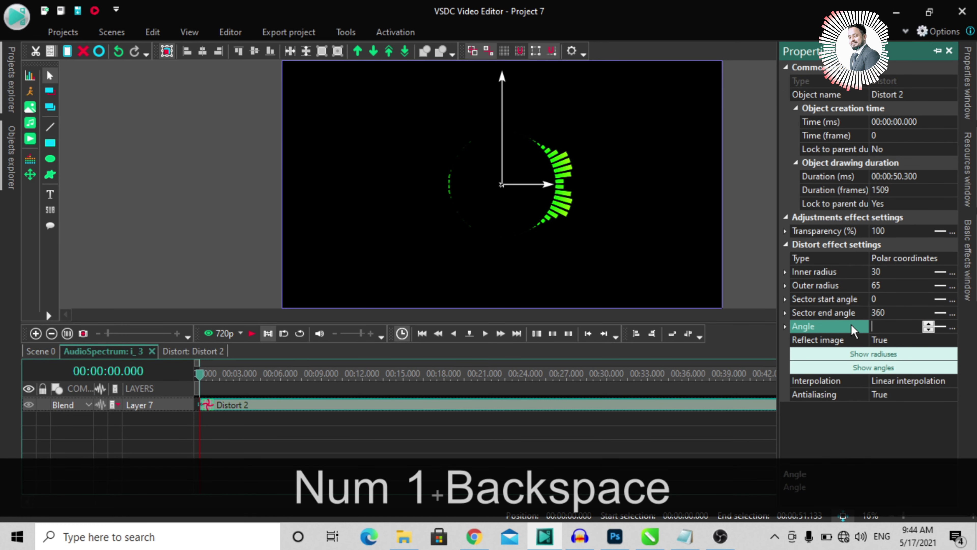
{"action": "type", "text": "27"}
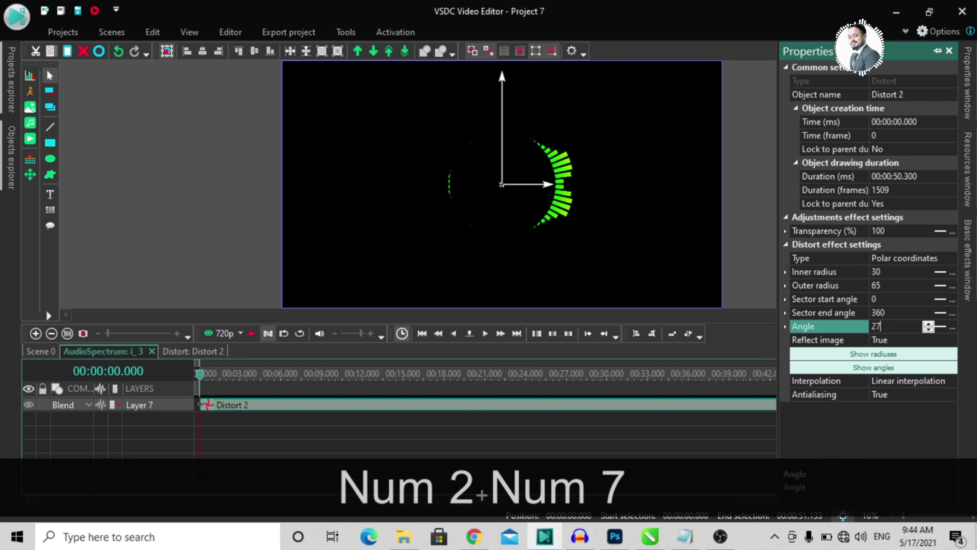
{"action": "type", "text": "0"}
{"action": "key", "text": "Return"}
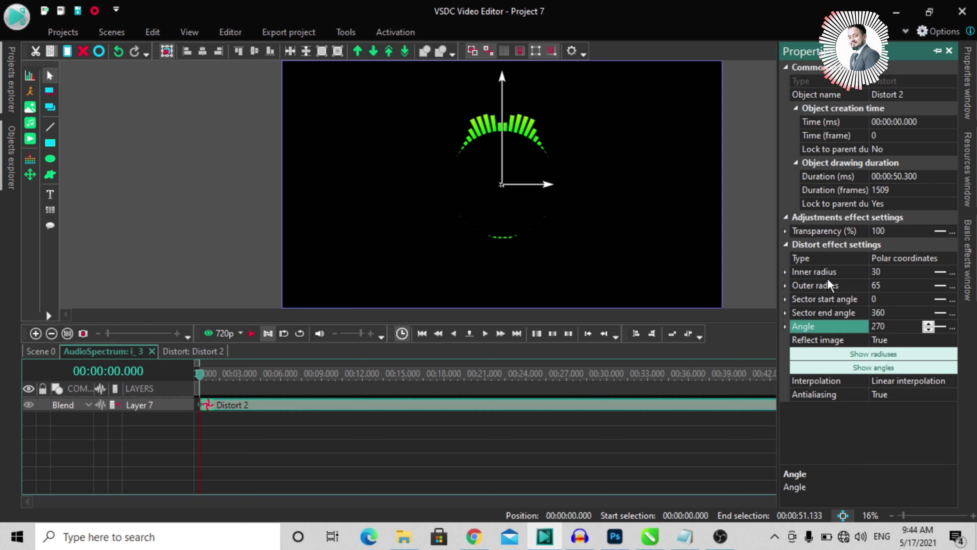
Try to adjust the Distort effect's horizontal axis handle in the preview, and undo the resulting change
{"action": "left_click", "coordinate": [548, 185]}
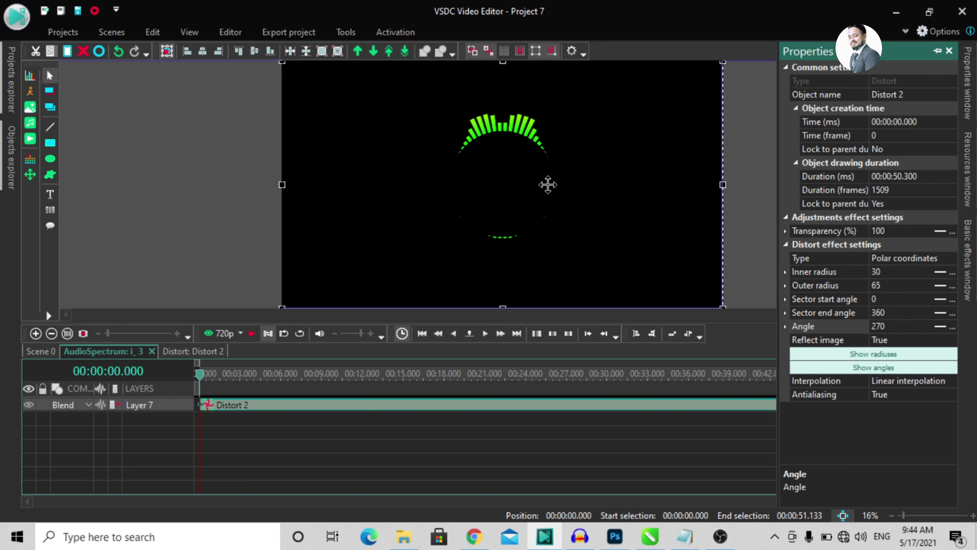
{"action": "left_click", "coordinate": [548, 184]}
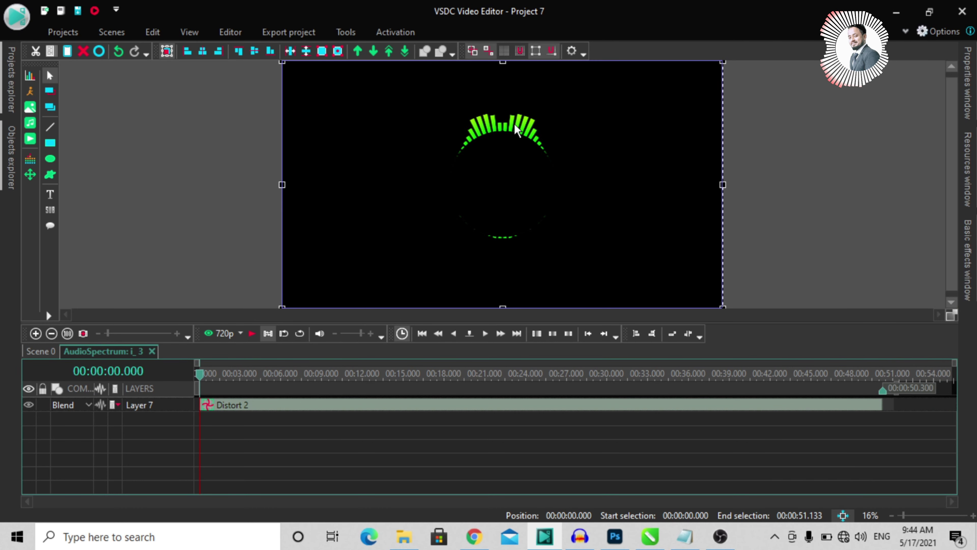
{"action": "double_click", "coordinate": [406, 407]}
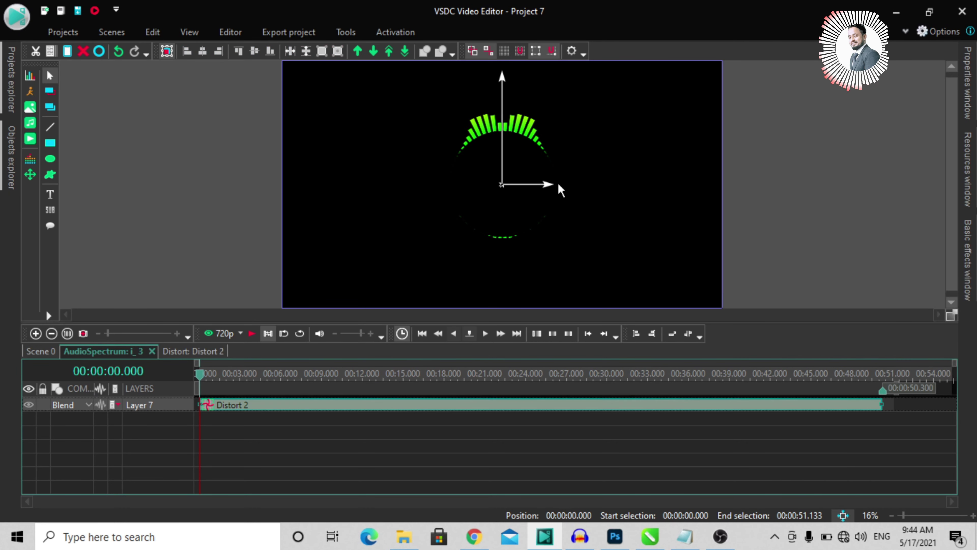
{"action": "left_click", "coordinate": [548, 188]}
{"action": "mouse_move", "coordinate": [558, 184]}
{"action": "left_mouse_down"}
{"action": "mouse_move", "coordinate": [567, 183]}
{"action": "mouse_move", "coordinate": [552, 184]}
{"action": "left_mouse_up"}
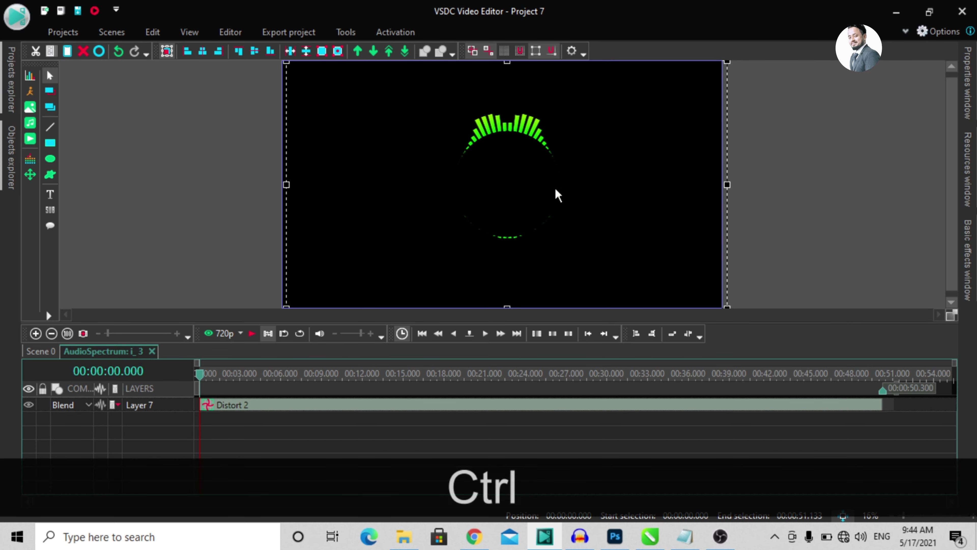
{"action": "key", "text": "ctrl+z"}
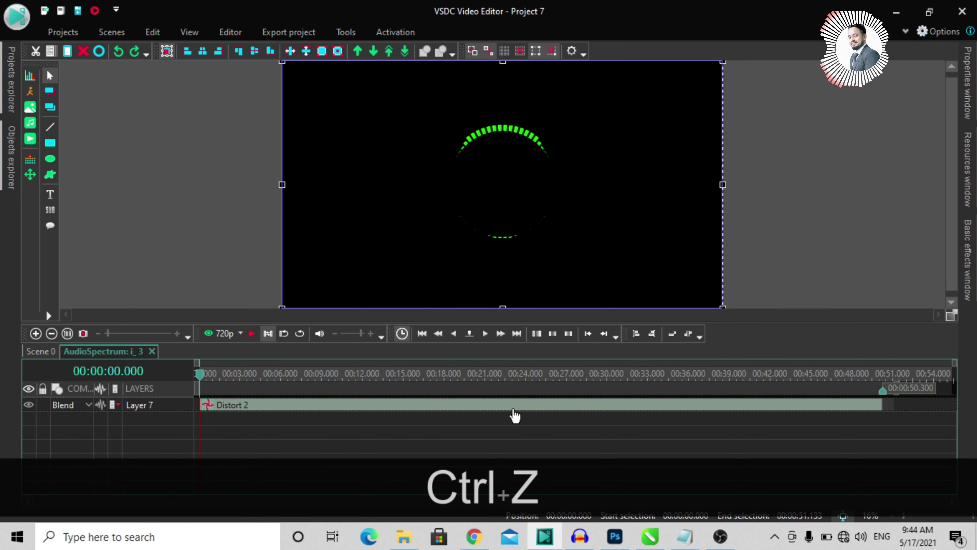
Reopen the Distort effect's properties and set its outer radius to 80
{"action": "double_click", "coordinate": [505, 409]}
{"action": "right_click", "coordinate": [527, 416]}
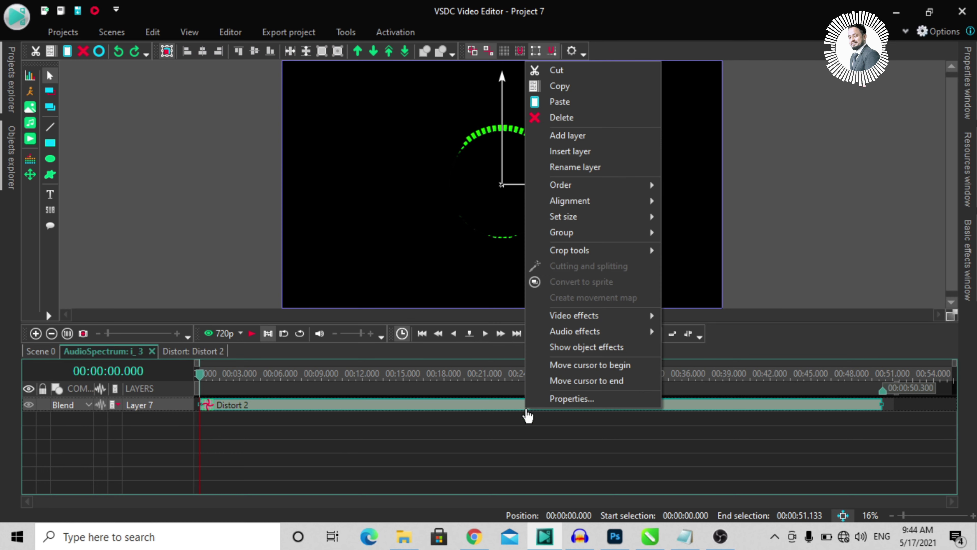
{"action": "left_click", "coordinate": [578, 399]}
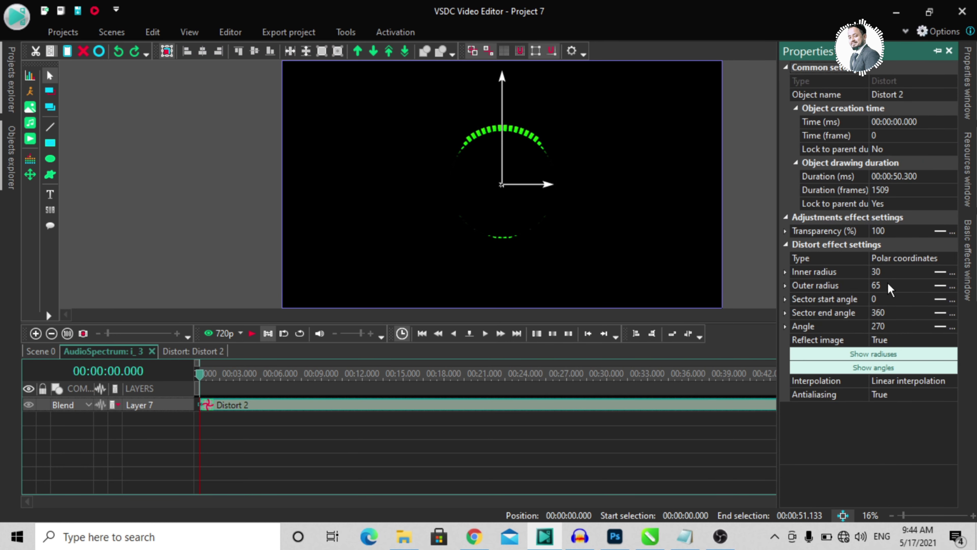
{"action": "left_click", "coordinate": [885, 286]}
{"action": "left_click", "coordinate": [879, 287]}
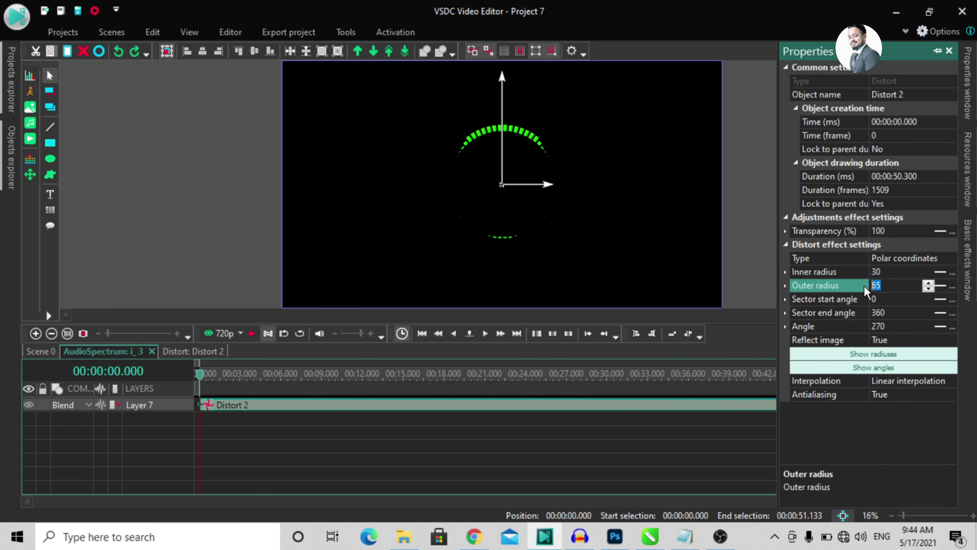
{"action": "type", "text": "80"}
{"action": "key", "text": "Return"}
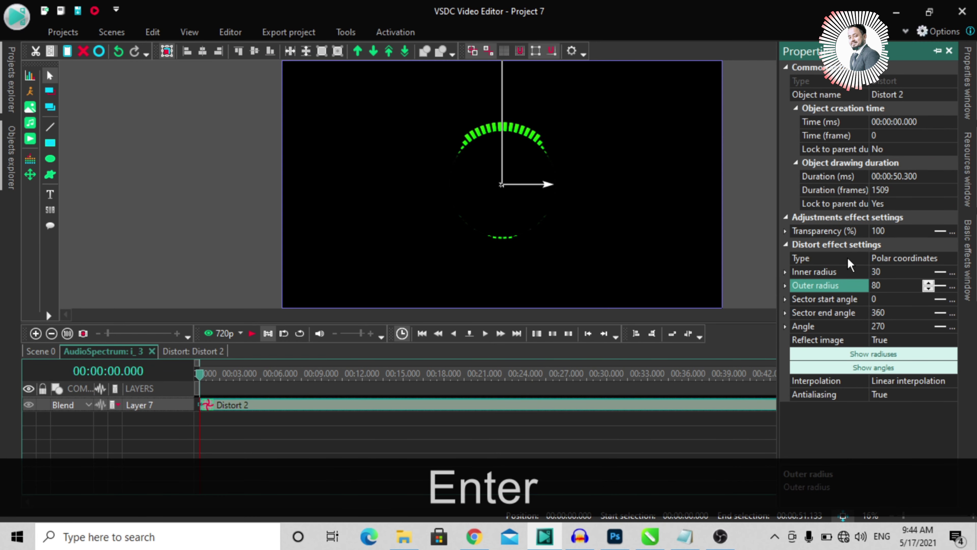
Try an inner radius of 50 for the Distort effect, and set it back to 30
{"action": "left_click", "coordinate": [824, 274]}
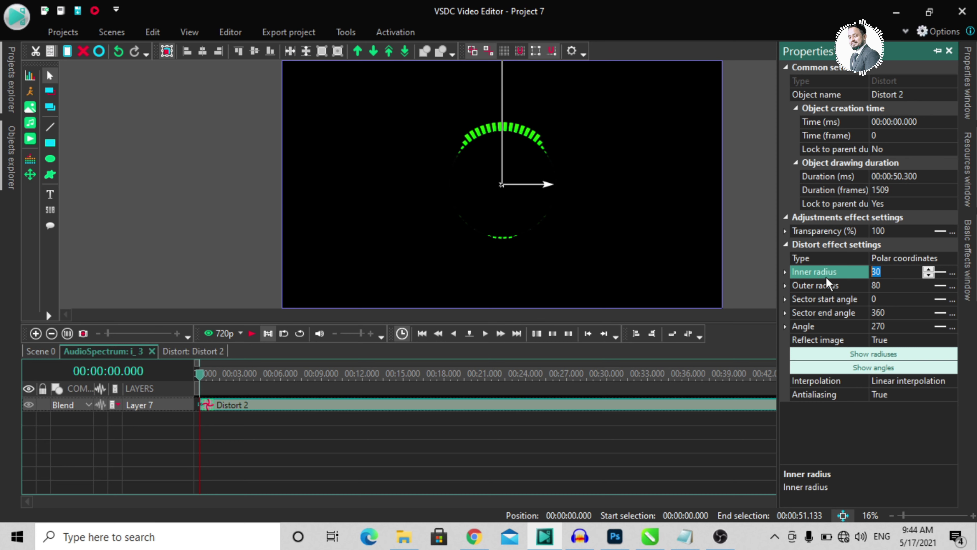
{"action": "type", "text": "50"}
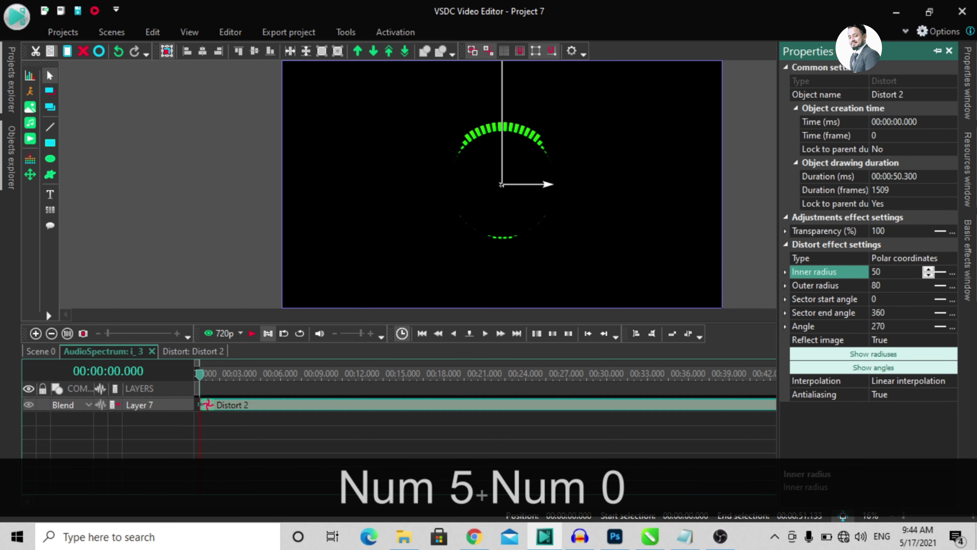
{"action": "key", "text": "Return"}
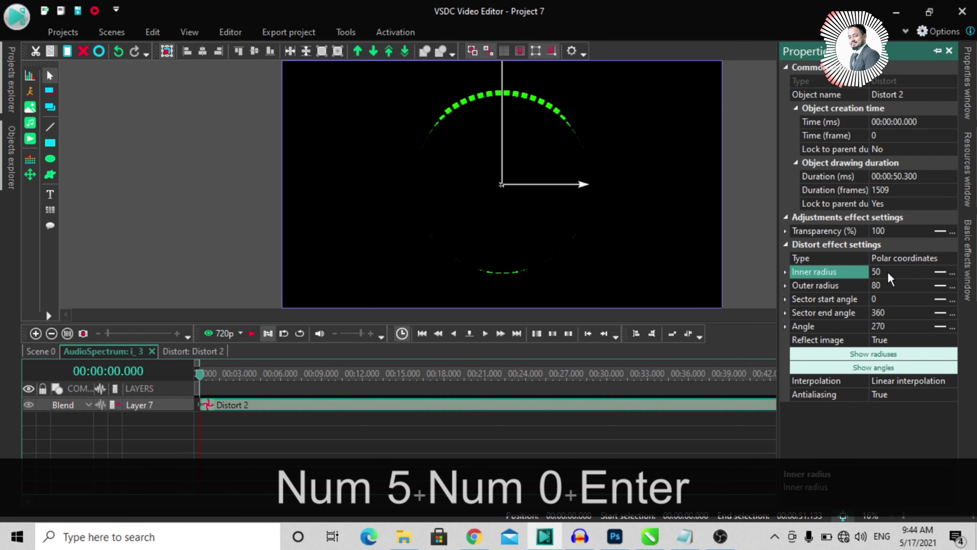
{"action": "left_click", "coordinate": [834, 272]}
{"action": "type", "text": "30"}
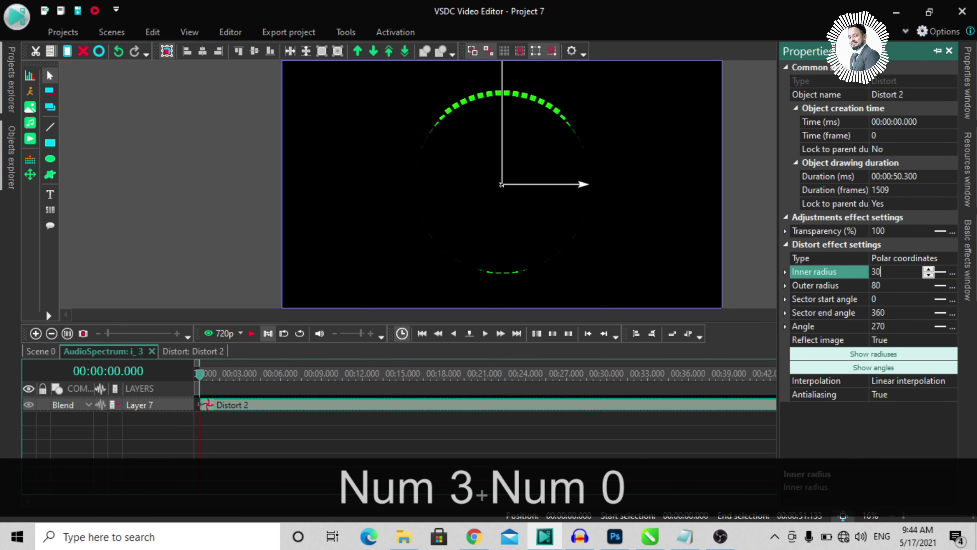
{"action": "key", "text": "Return"}
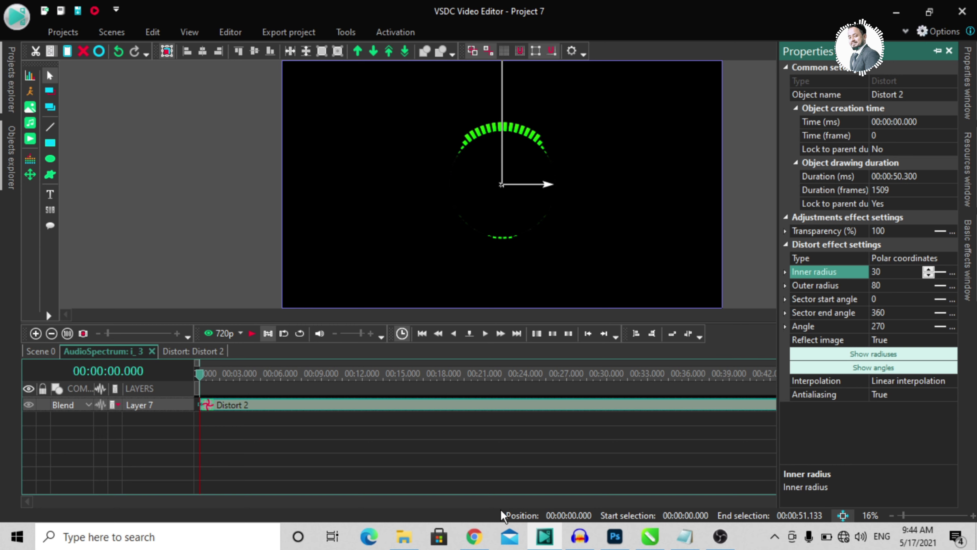
Play the circular spectrum in the preview, pause it, and return the playhead to the start of the timeline
{"action": "left_click", "coordinate": [492, 447]}
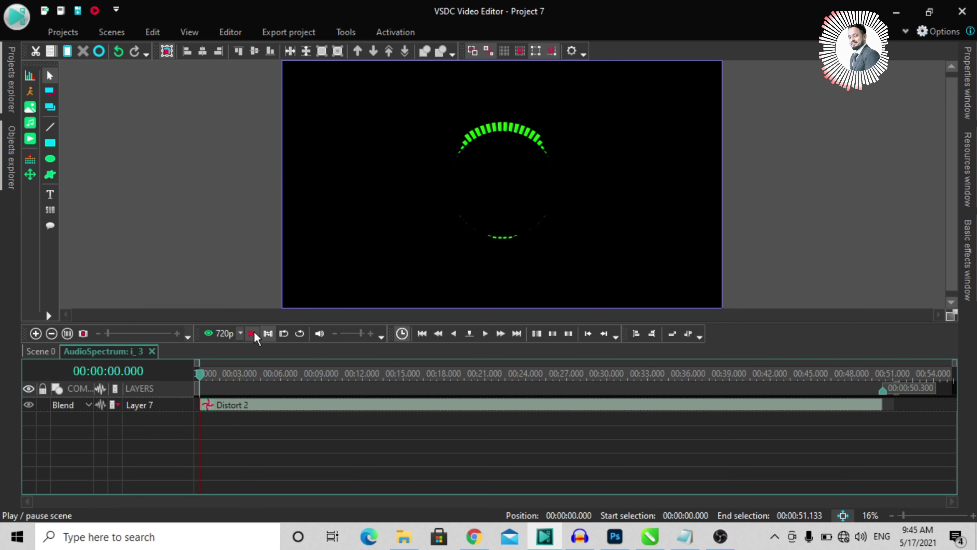
{"action": "left_click", "coordinate": [252, 334]}
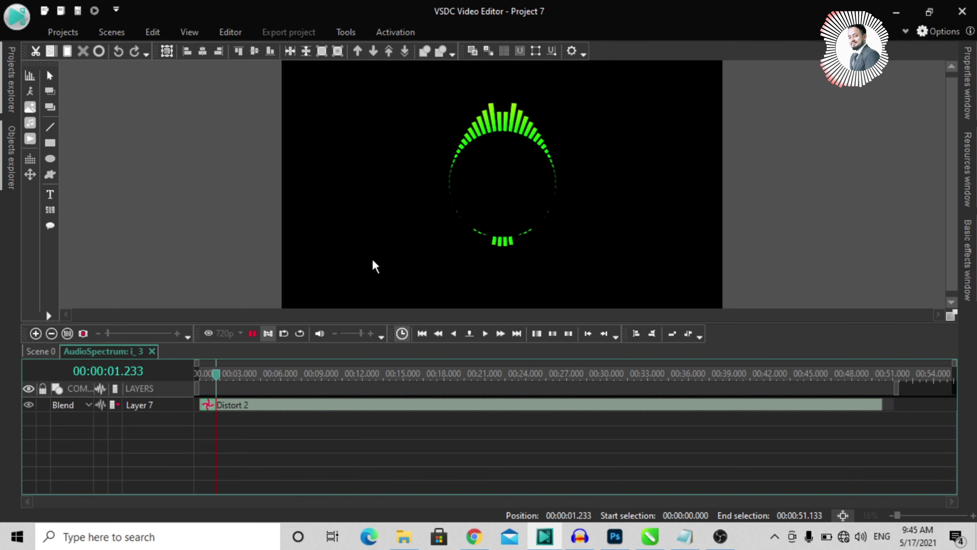
{"action": "left_click", "coordinate": [252, 334]}
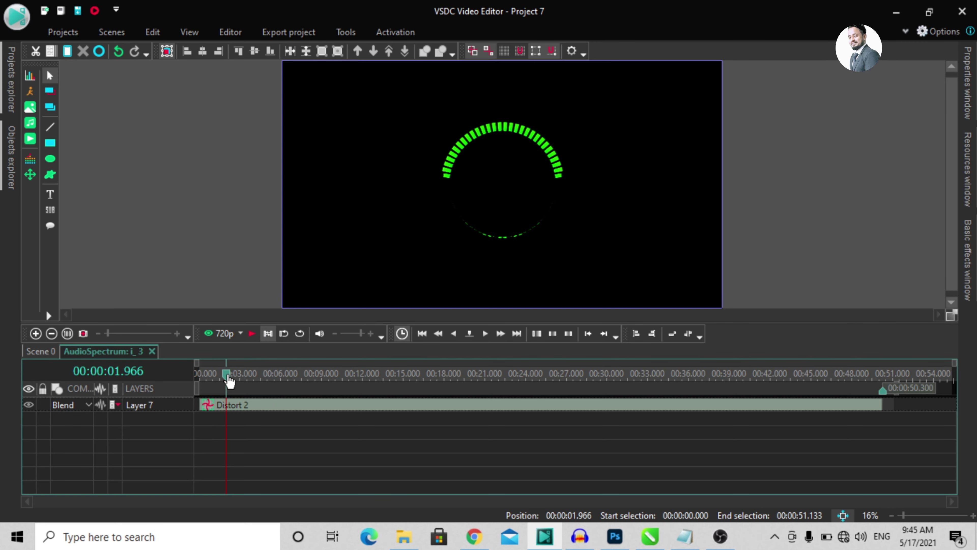
{"action": "left_click_drag", "start_coordinate": [229, 380], "coordinate": [180, 383]}
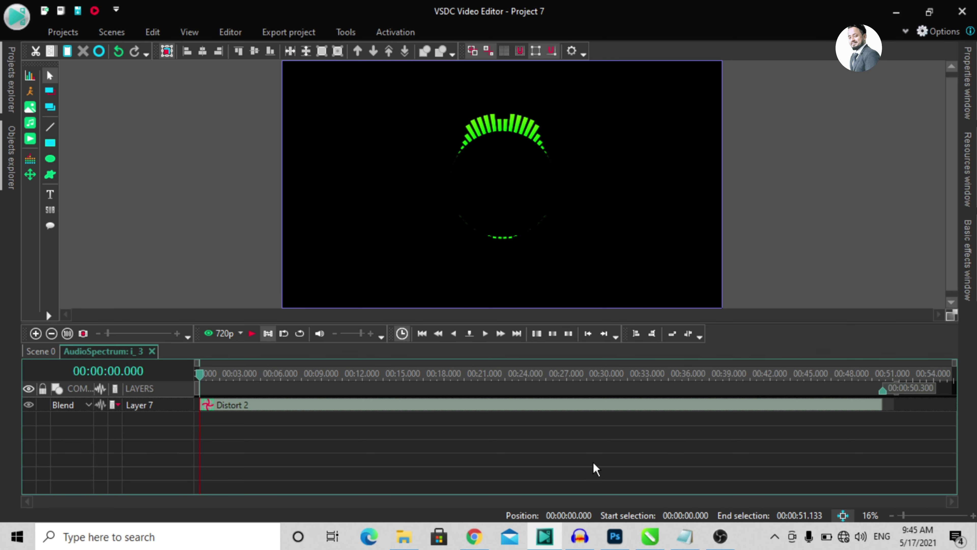
View the circular portrait cutout in Photoshop, and import its image file from the desktop into the VSDC audio spectrum composition
{"action": "left_click", "coordinate": [615, 541]}
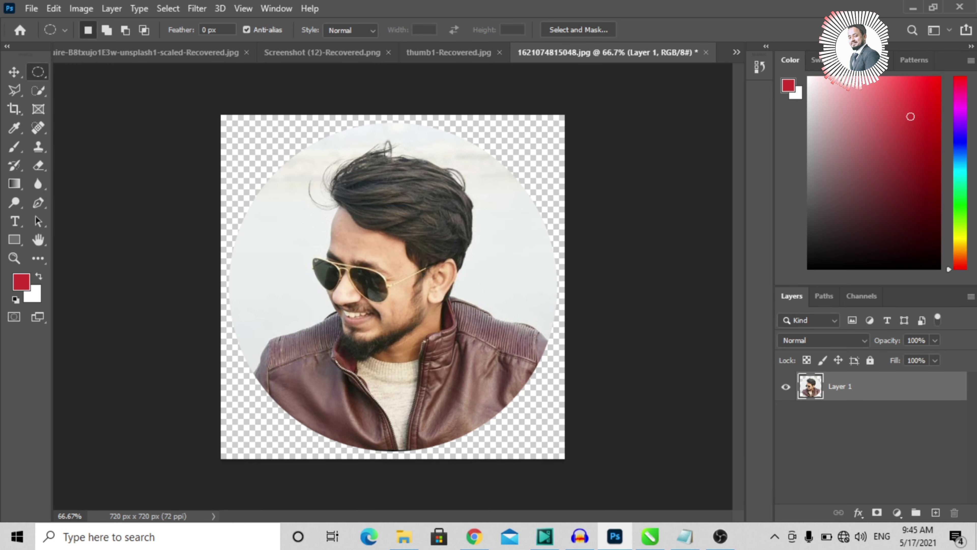
{"action": "left_click", "coordinate": [911, 9]}
{"action": "left_click", "coordinate": [895, 15]}
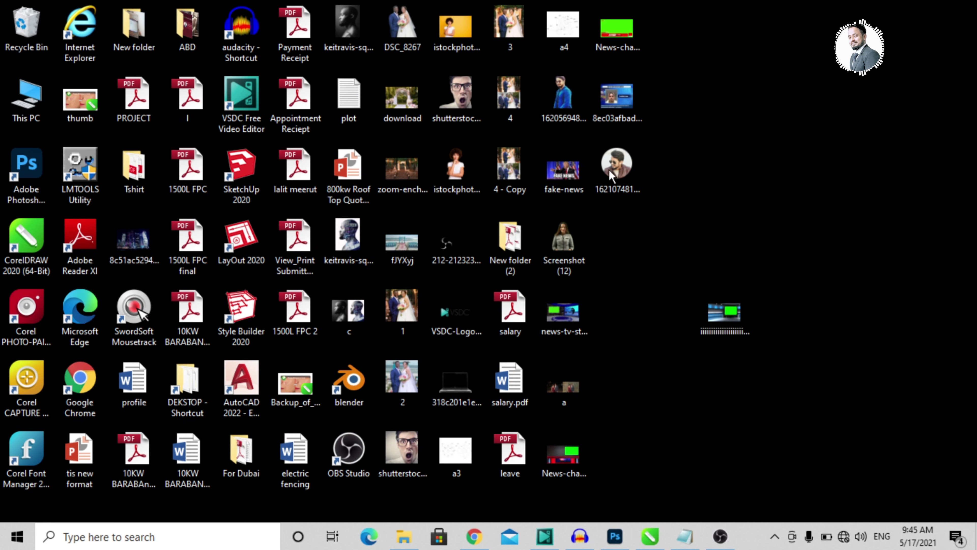
{"action": "left_click_drag", "start_coordinate": [612, 169], "coordinate": [391, 278]}
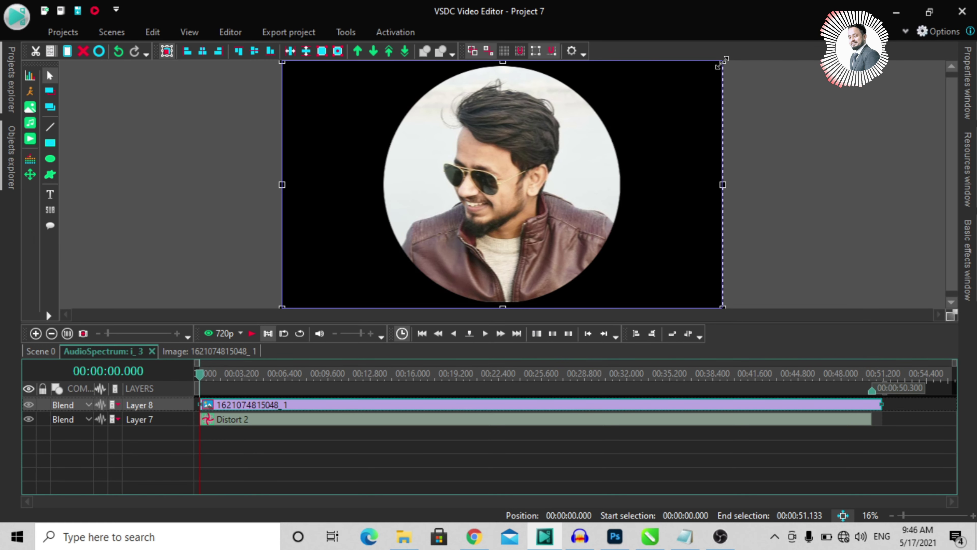
Scale down the portrait image and center it so it fills the inside of the circular spectrum
{"action": "left_click_drag", "start_coordinate": [723, 63], "coordinate": [537, 206]}
{"action": "left_click_drag", "start_coordinate": [406, 267], "coordinate": [499, 190]}
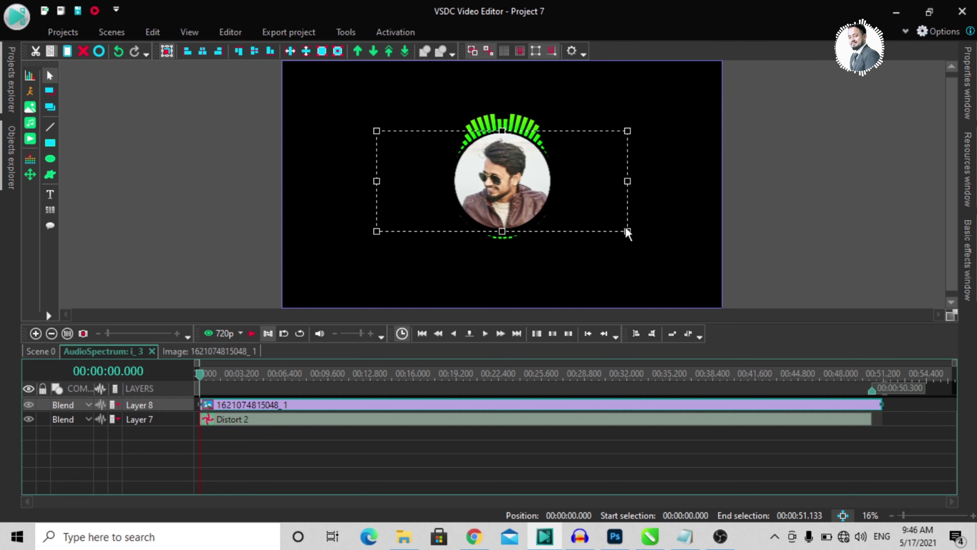
{"action": "mouse_move", "coordinate": [375, 232]}
{"action": "left_mouse_down"}
{"action": "mouse_move", "coordinate": [360, 249]}
{"action": "mouse_move", "coordinate": [379, 240]}
{"action": "left_mouse_up"}
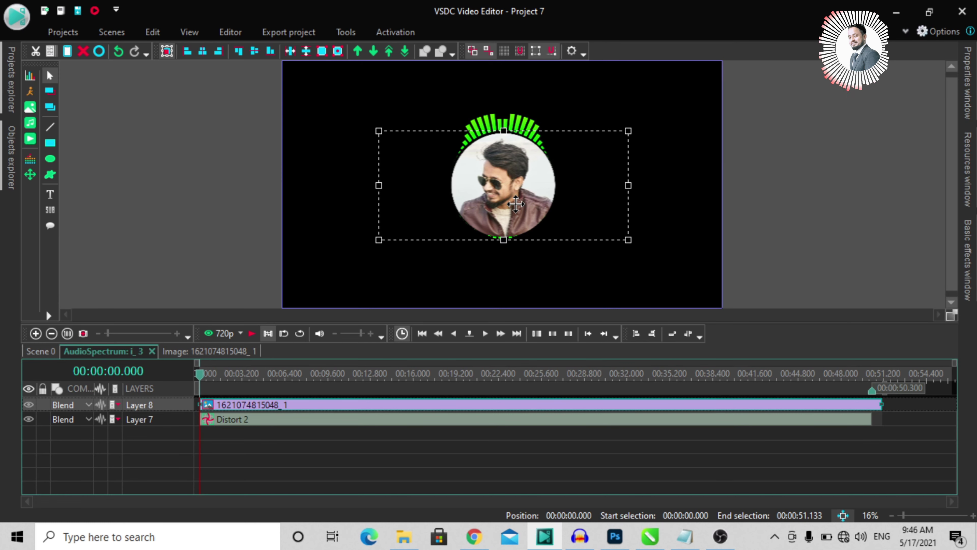
{"action": "mouse_move", "coordinate": [516, 200]}
{"action": "left_mouse_down"}
{"action": "mouse_move", "coordinate": [514, 183]}
{"action": "mouse_move", "coordinate": [514, 197]}
{"action": "left_mouse_up"}
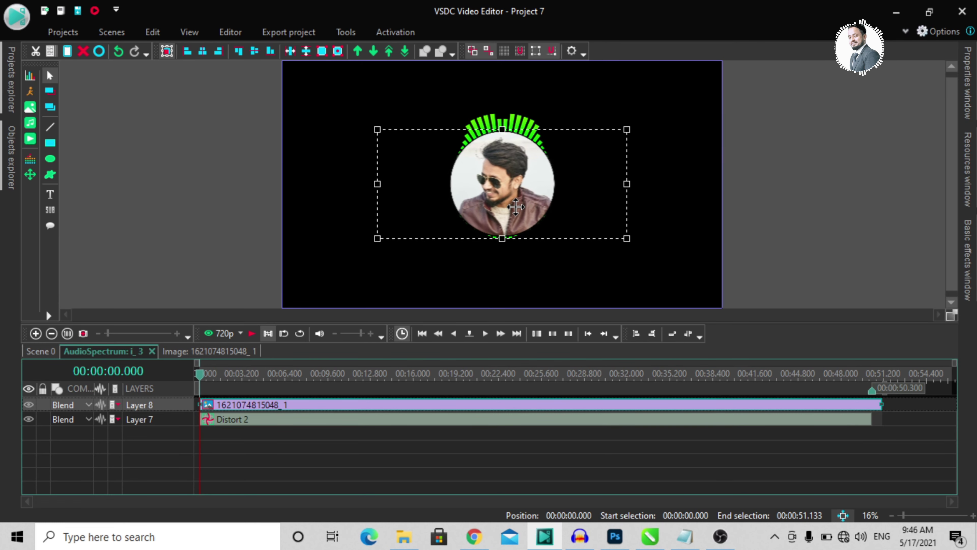
{"action": "left_click", "coordinate": [626, 239]}
{"action": "left_click_drag", "start_coordinate": [626, 242], "coordinate": [628, 240]}
{"action": "left_click", "coordinate": [409, 297]}
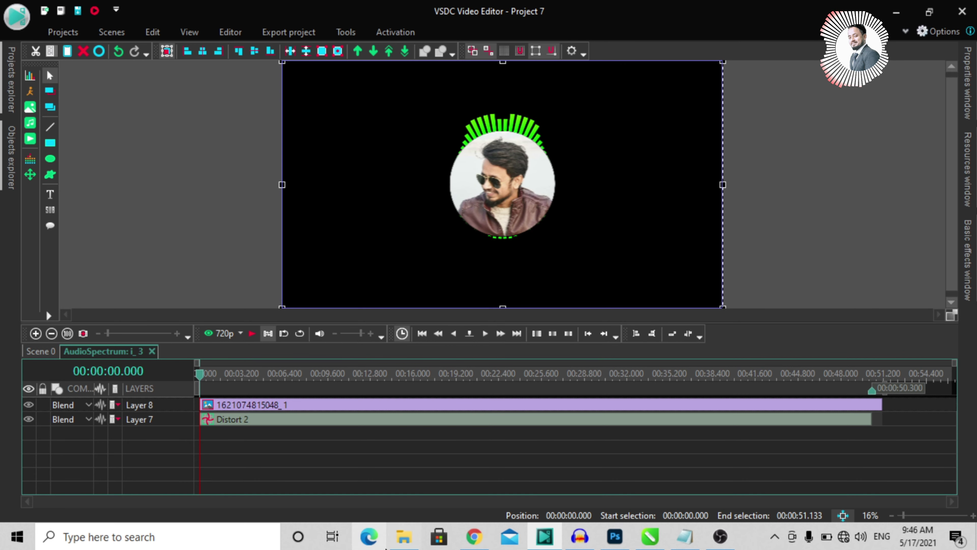
Switch to File Explorer, refresh the audio eff folder, play the Project 5 video in VLC, and close both windows
{"action": "left_click", "coordinate": [404, 537]}
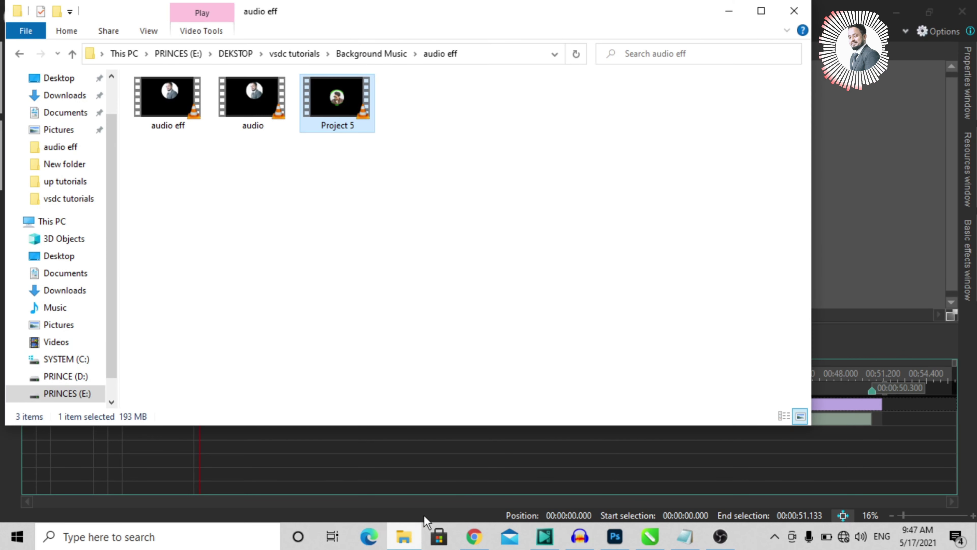
{"action": "left_click", "coordinate": [451, 276]}
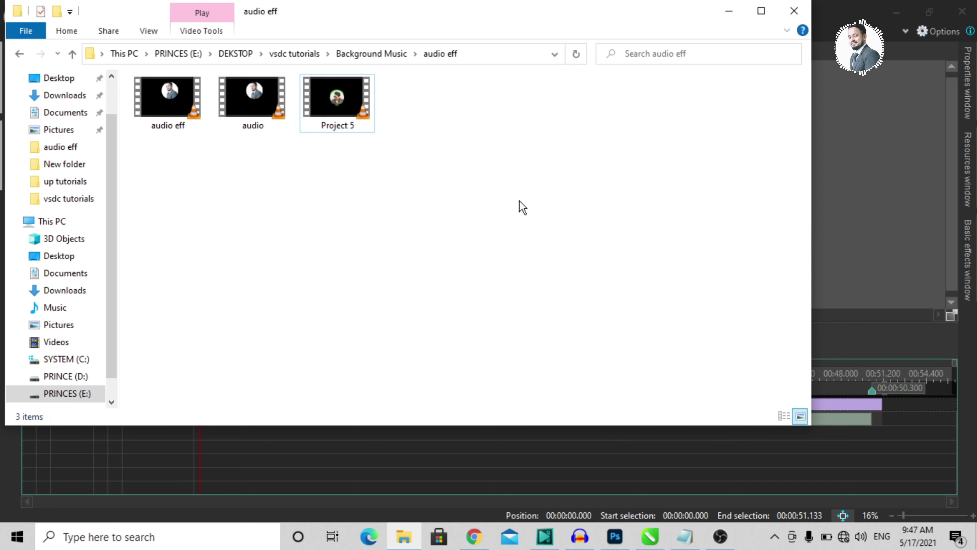
{"action": "right_click", "coordinate": [450, 271]}
{"action": "left_click", "coordinate": [481, 330]}
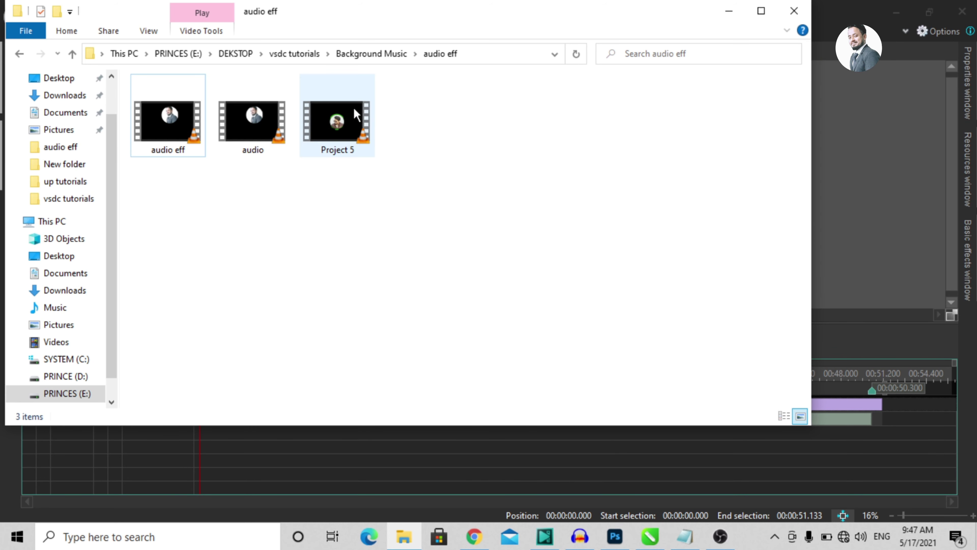
{"action": "double_click", "coordinate": [353, 135]}
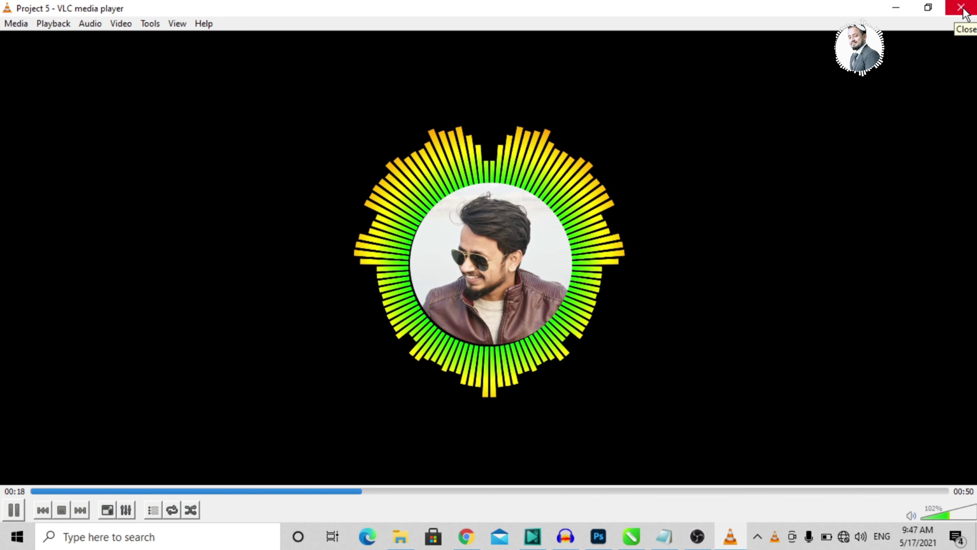
{"action": "left_click", "coordinate": [962, 7]}
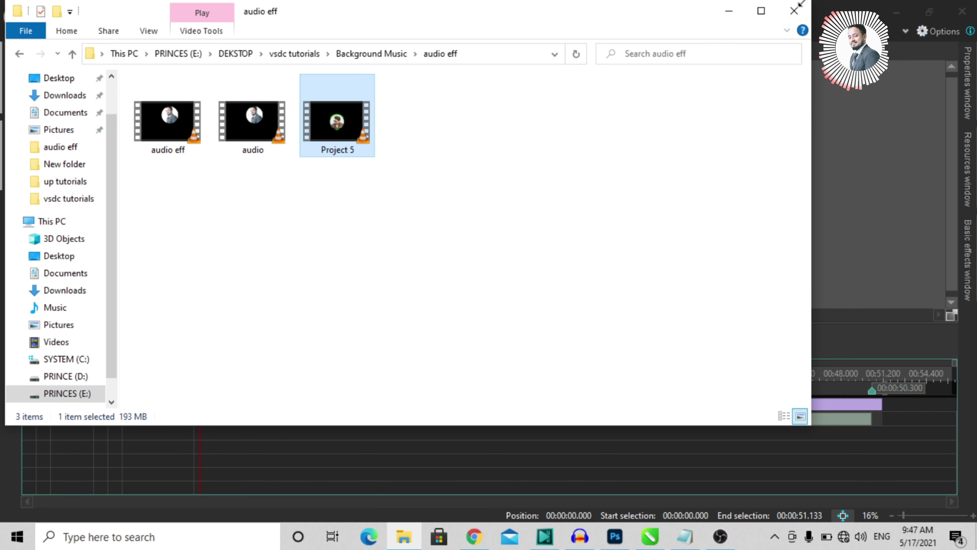
{"action": "left_click", "coordinate": [794, 10]}
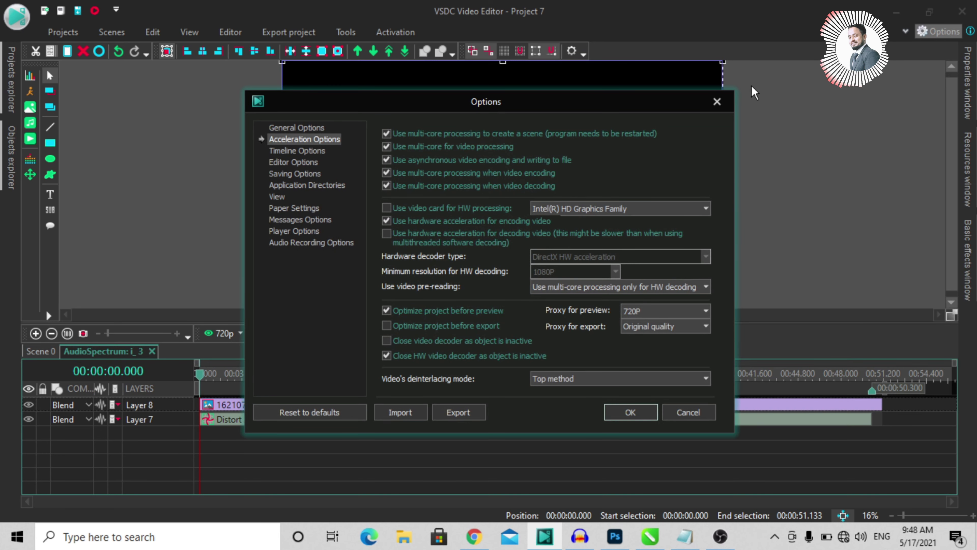
Dismiss the Options dialog showing the acceleration options and return to the spectrum composition
{"action": "left_click", "coordinate": [716, 101]}
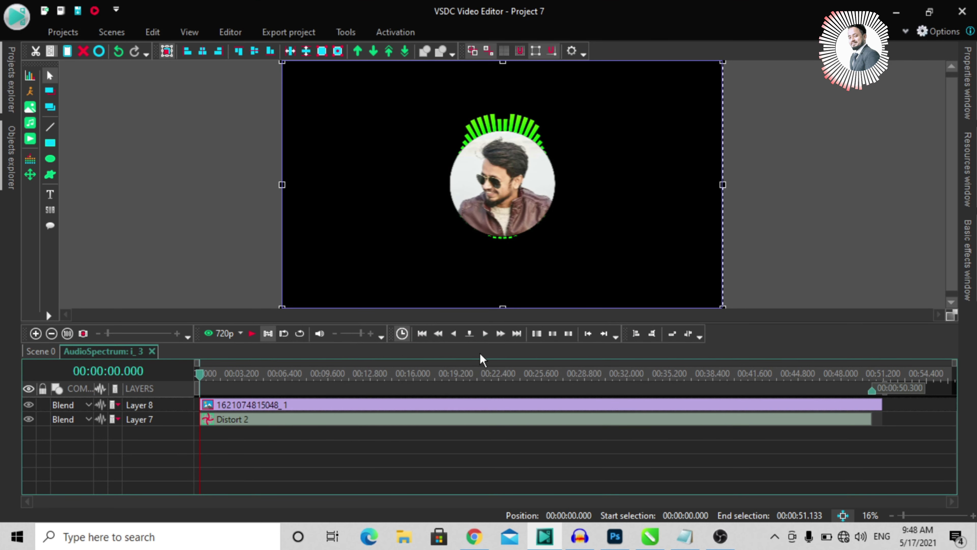